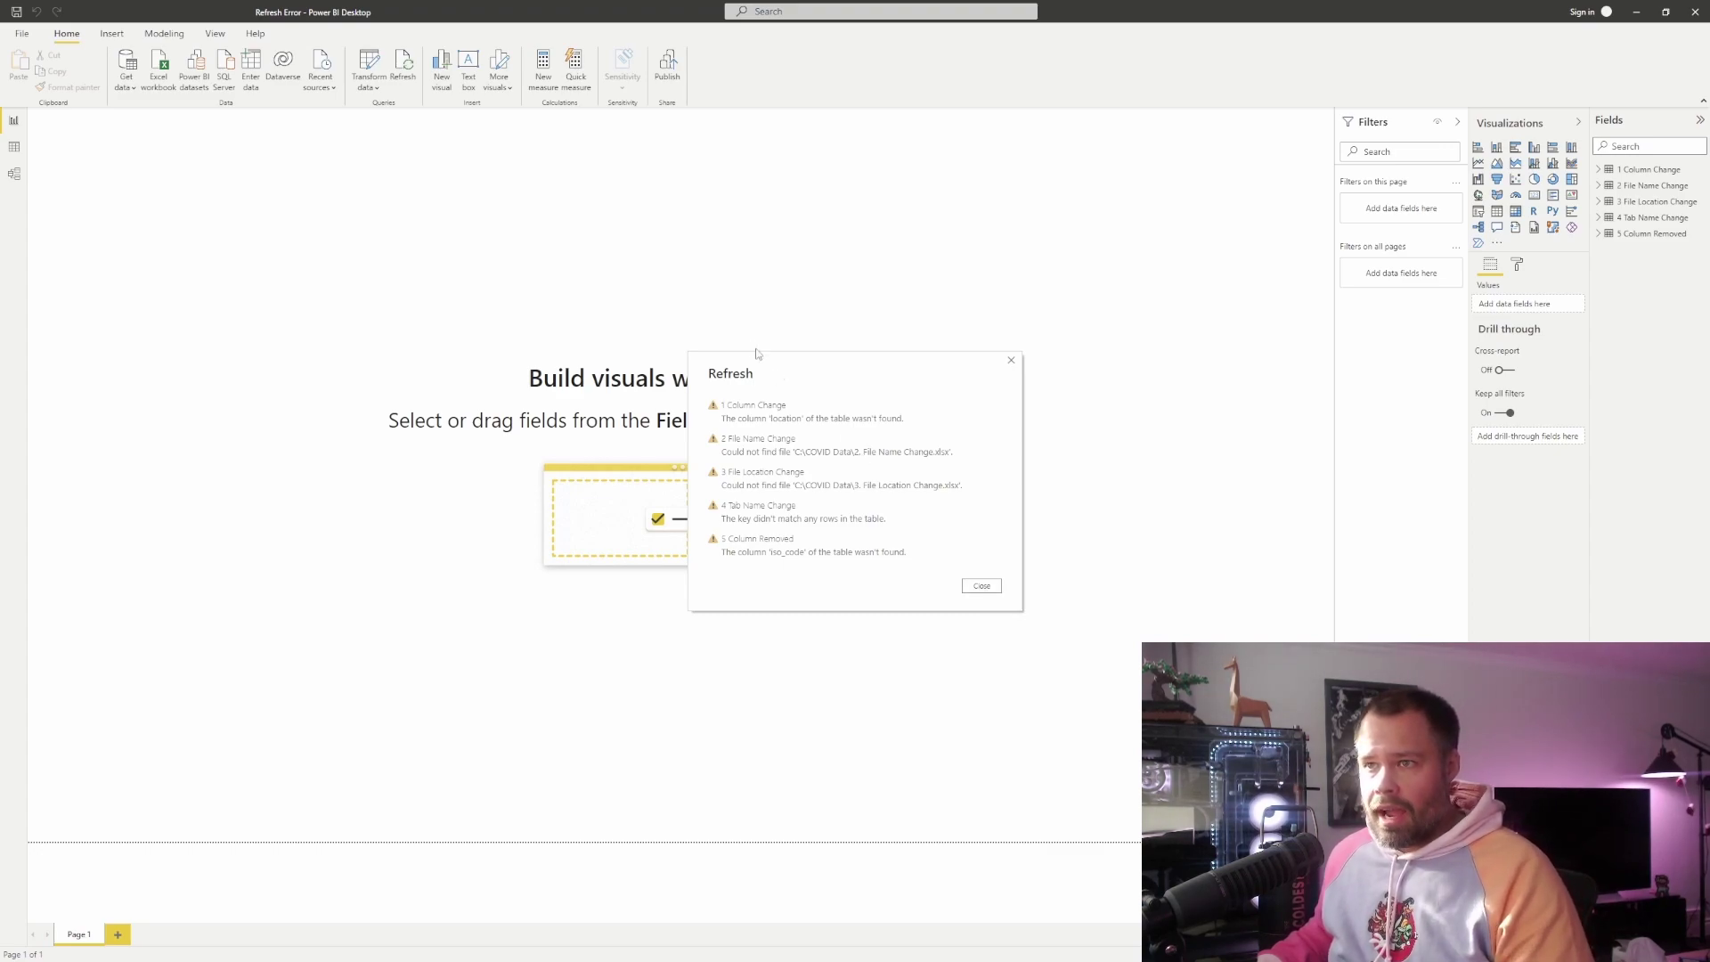
- Refresh all the report's data again and dismiss the Refresh results
click(983, 587)
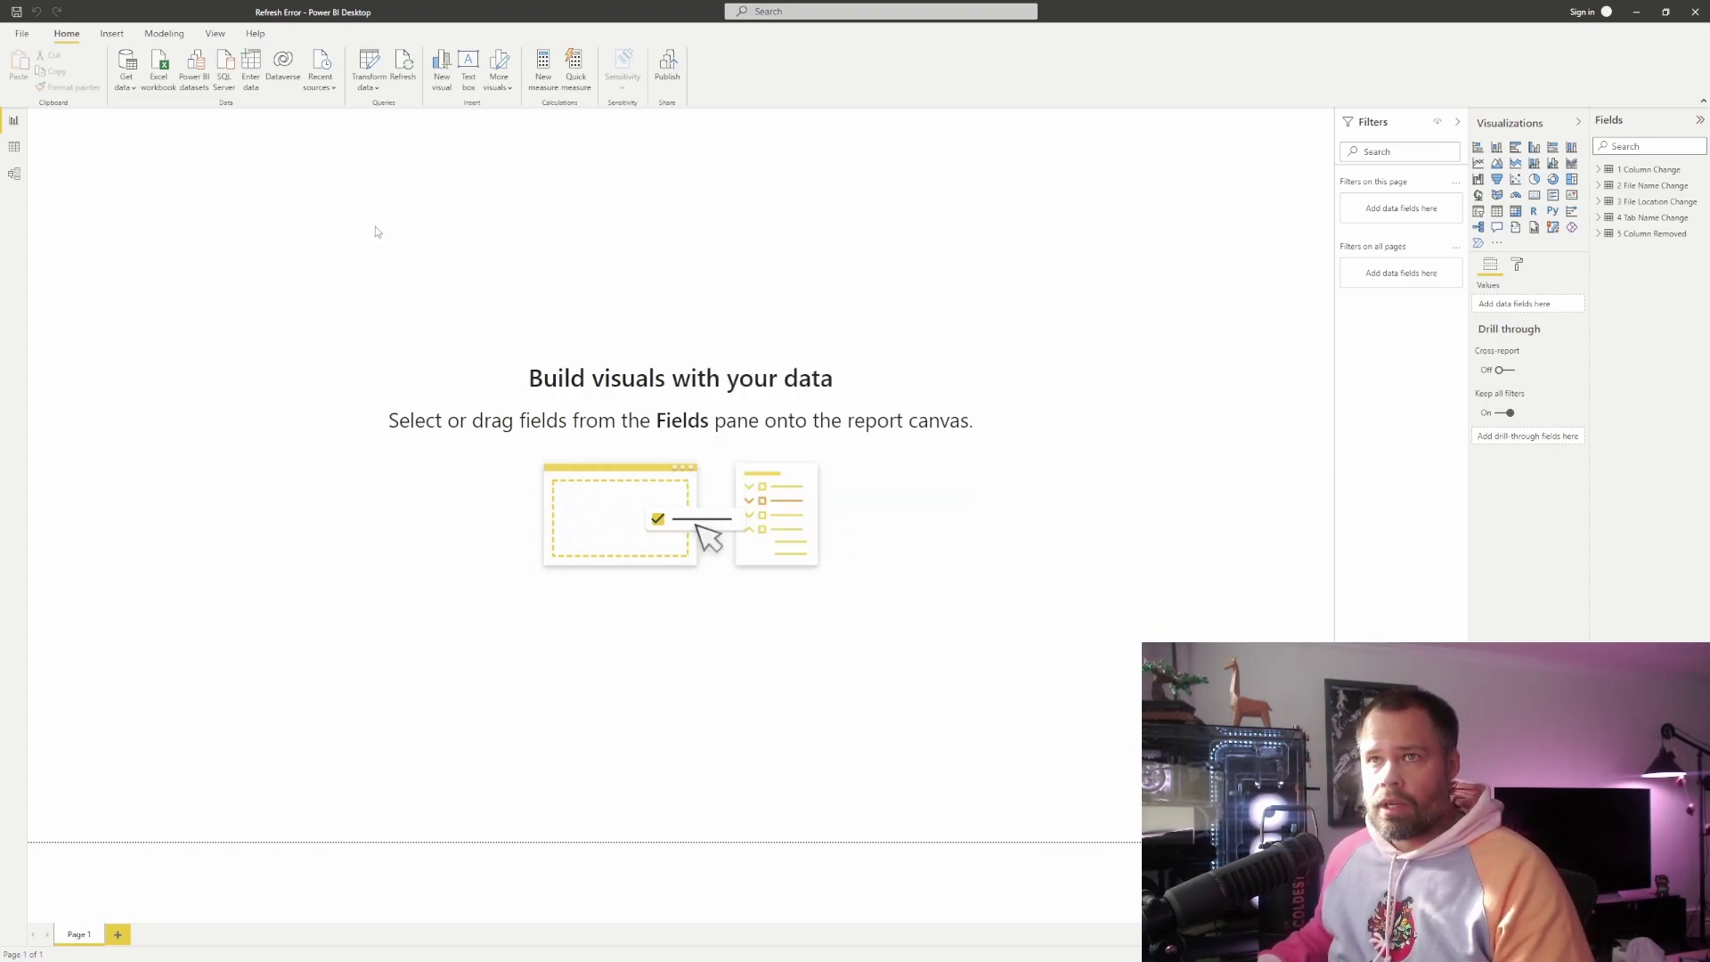
click(403, 71)
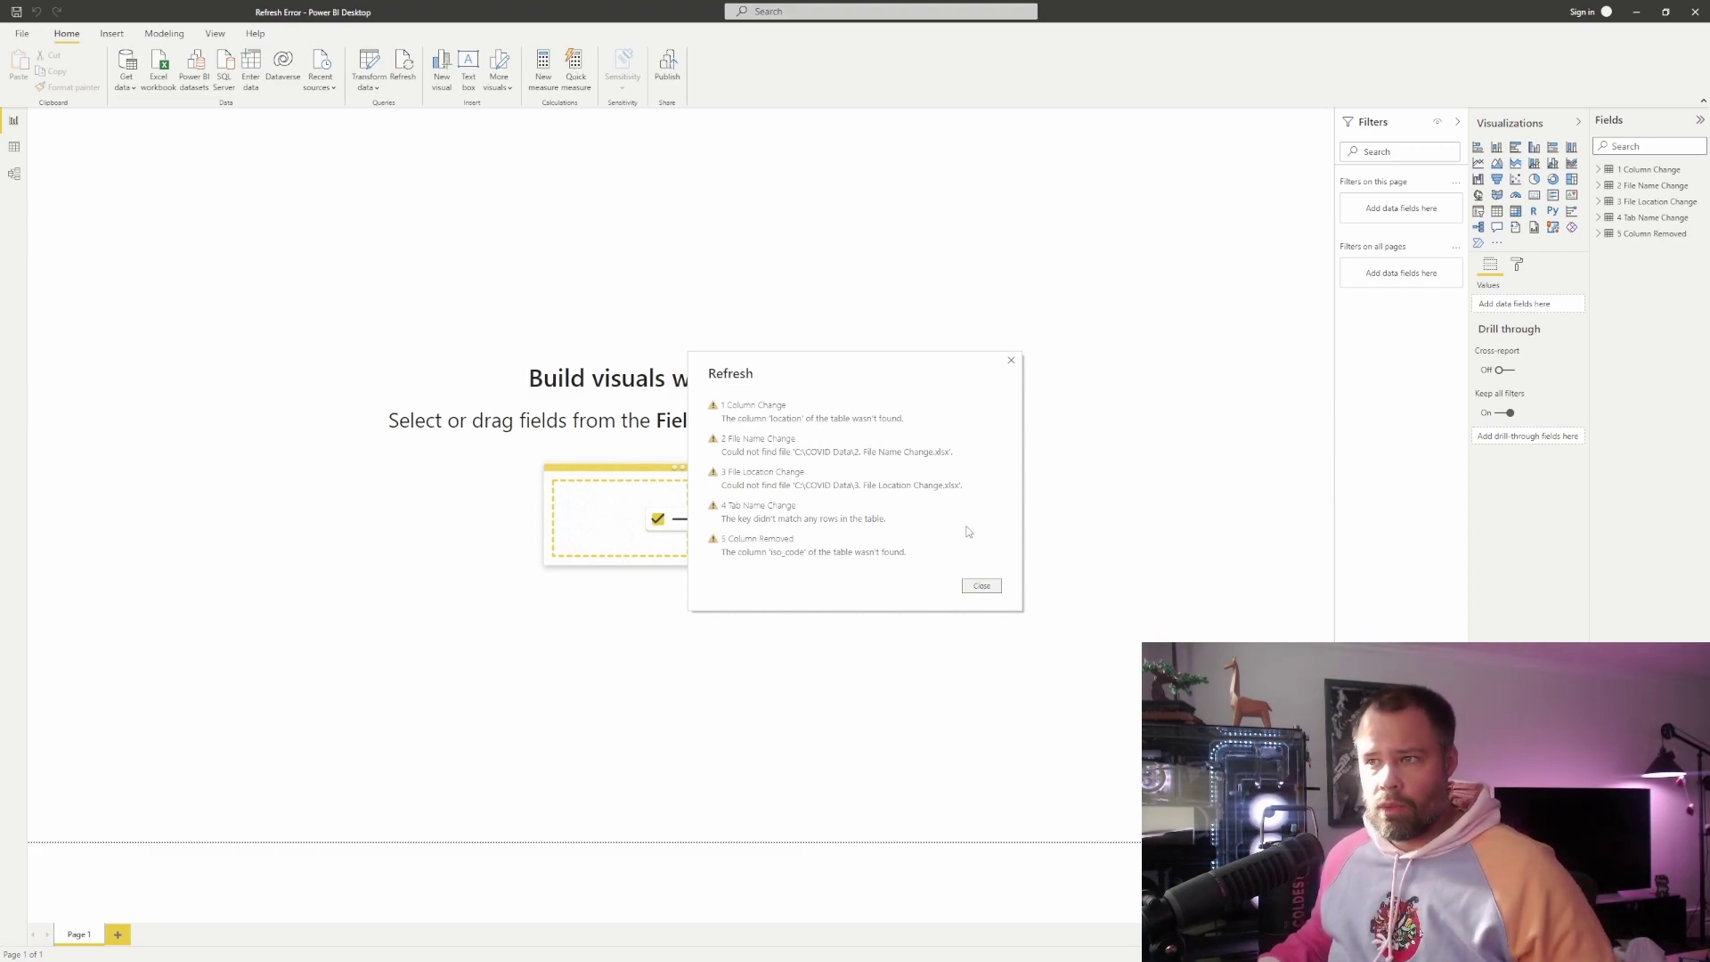
click(984, 587)
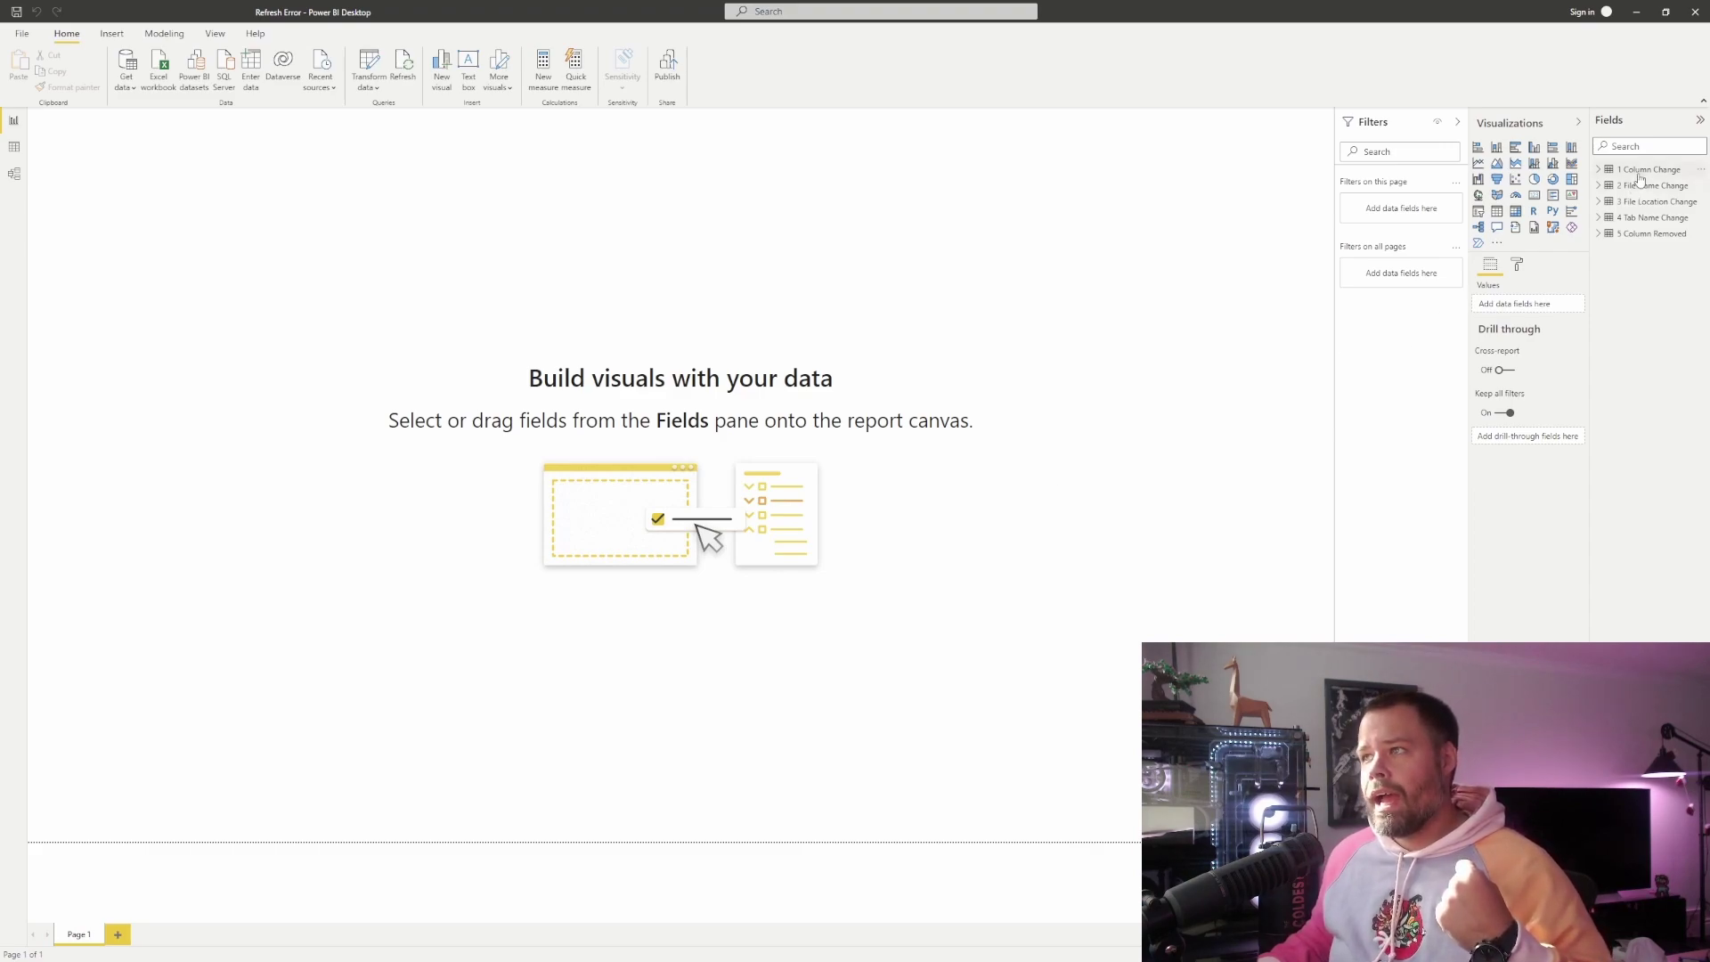
- Open the query of the 1 Column Change table for editing in Power Query Editor
mouse_move(1641, 175)
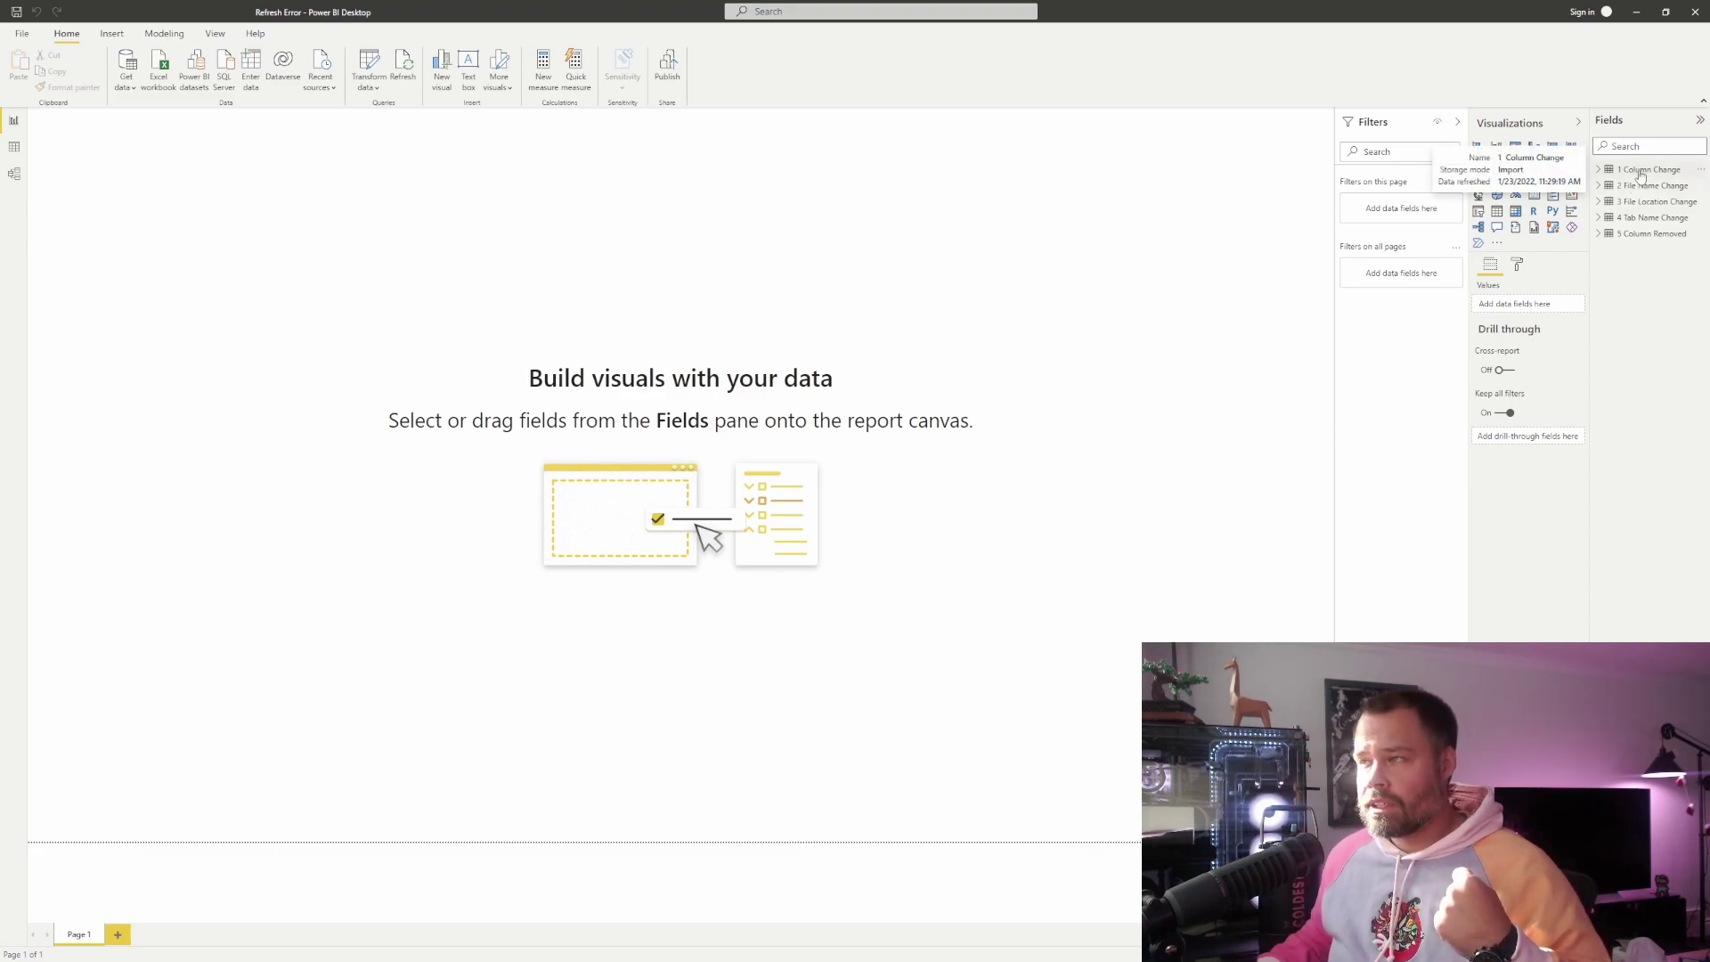
right_click(1641, 175)
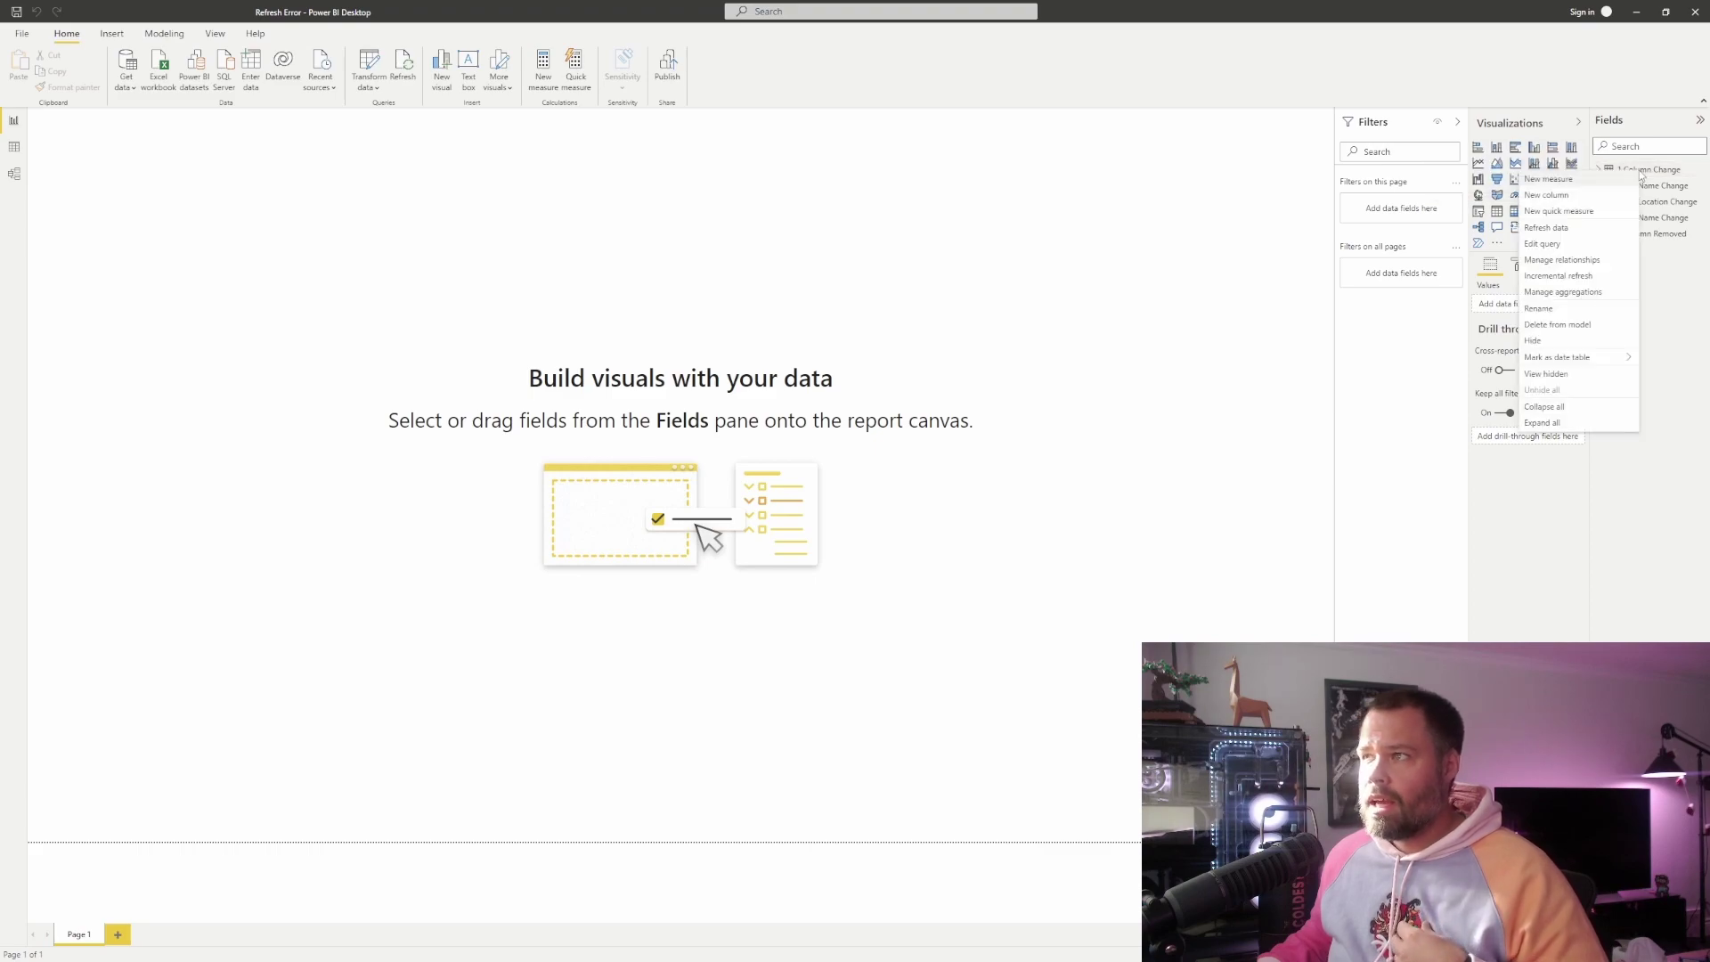
click(1547, 245)
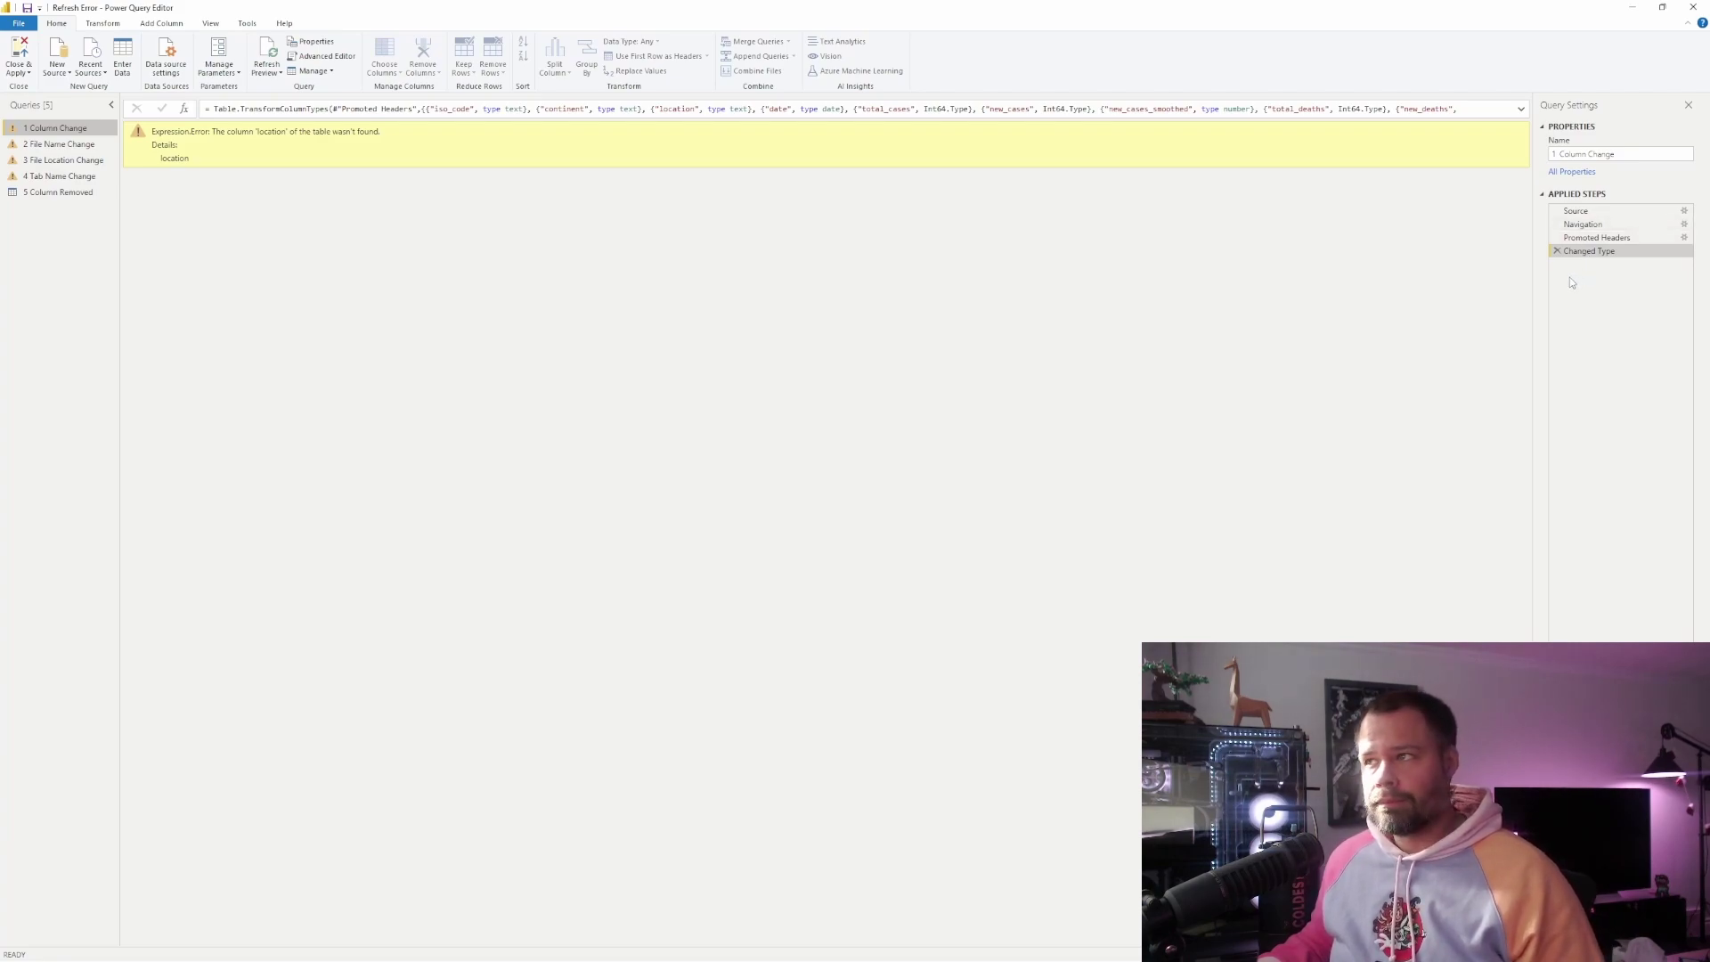
- Examine the 1 Column Change query at each applied step, from Source to Changed Type, comparing the column headers with the Changed Type formula
click(1601, 213)
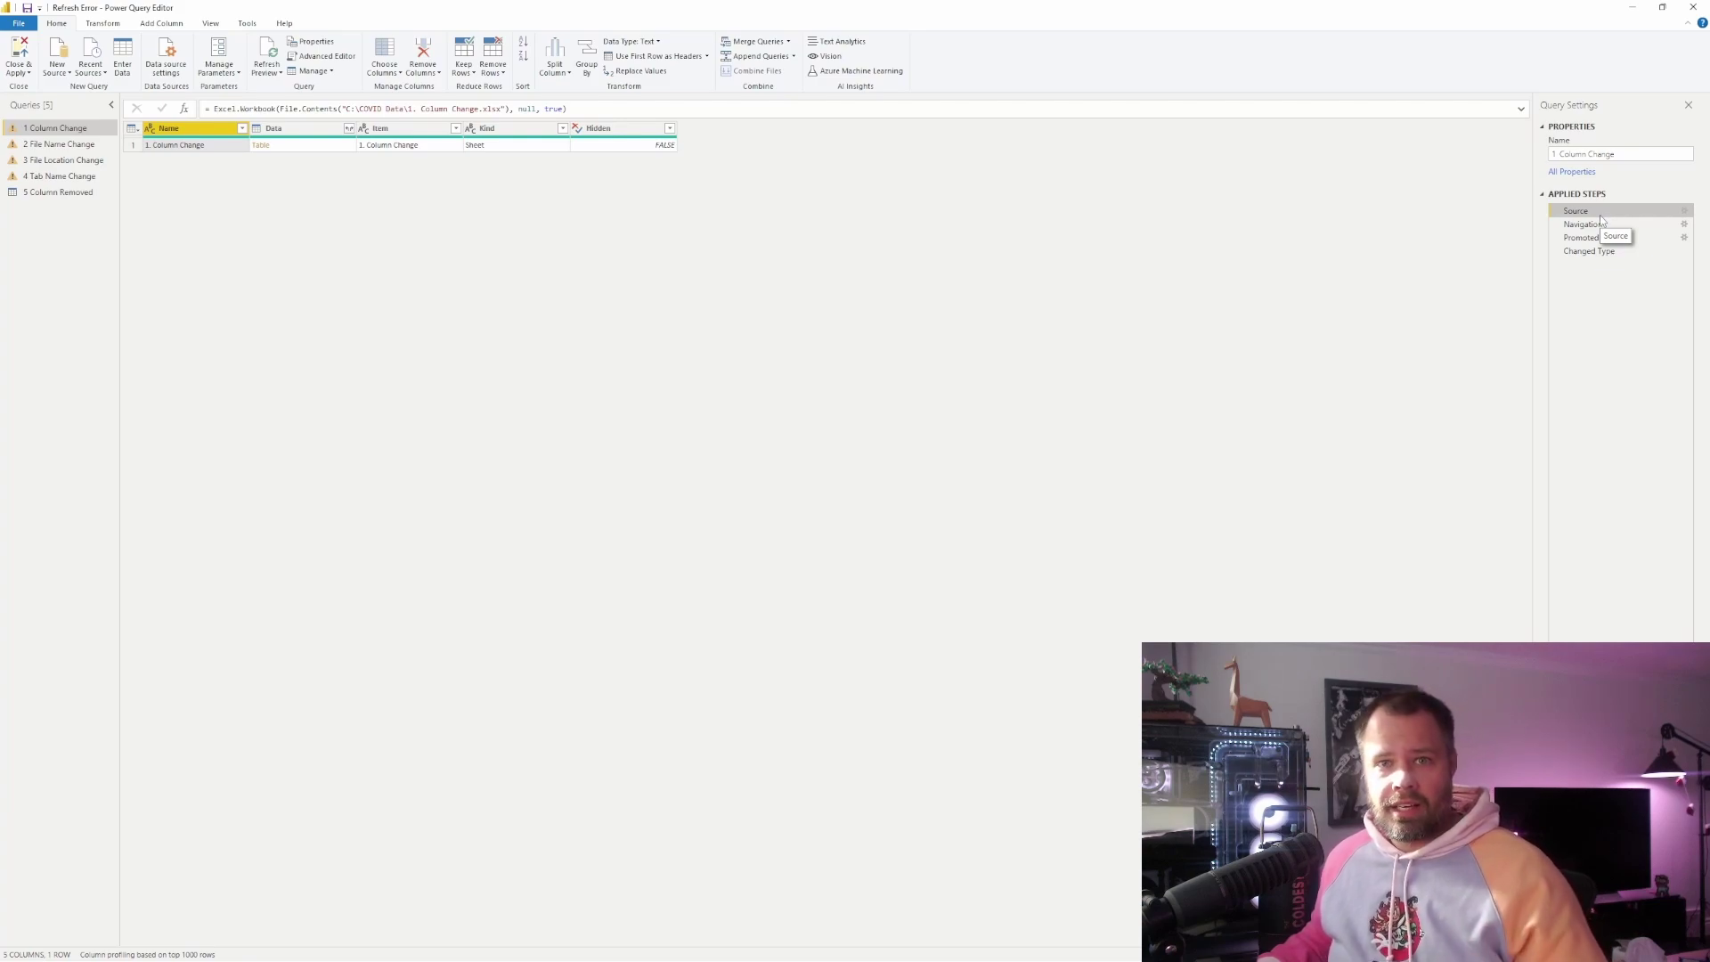
click(1601, 225)
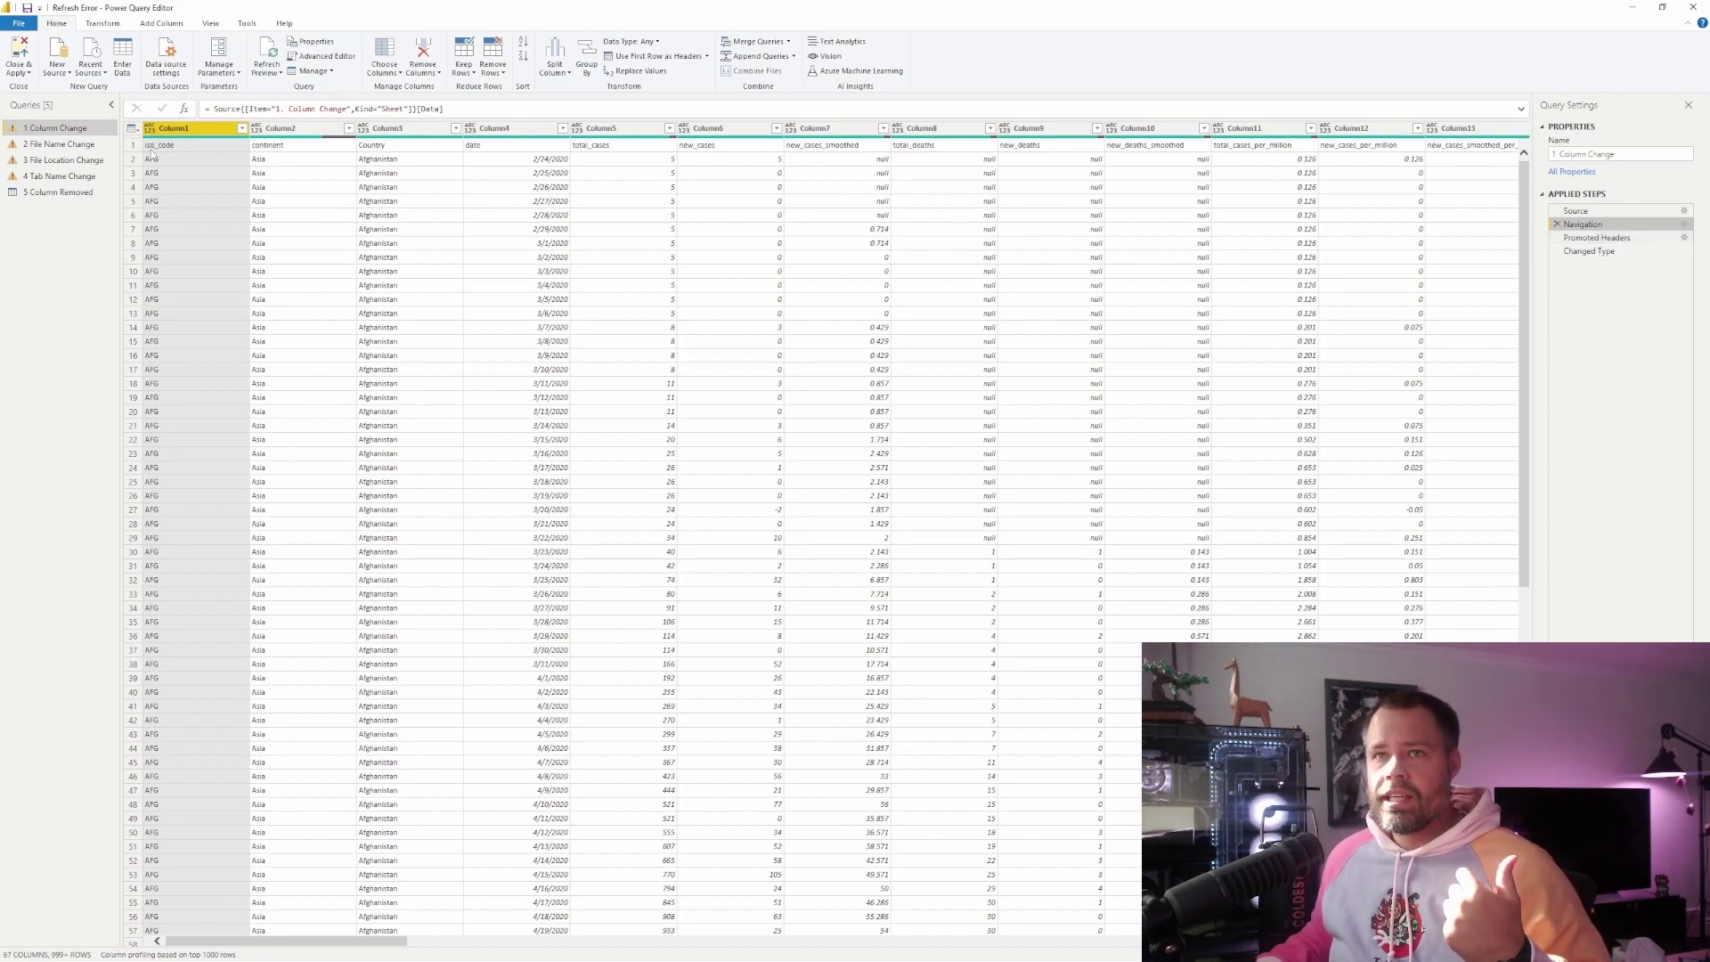
click(1594, 238)
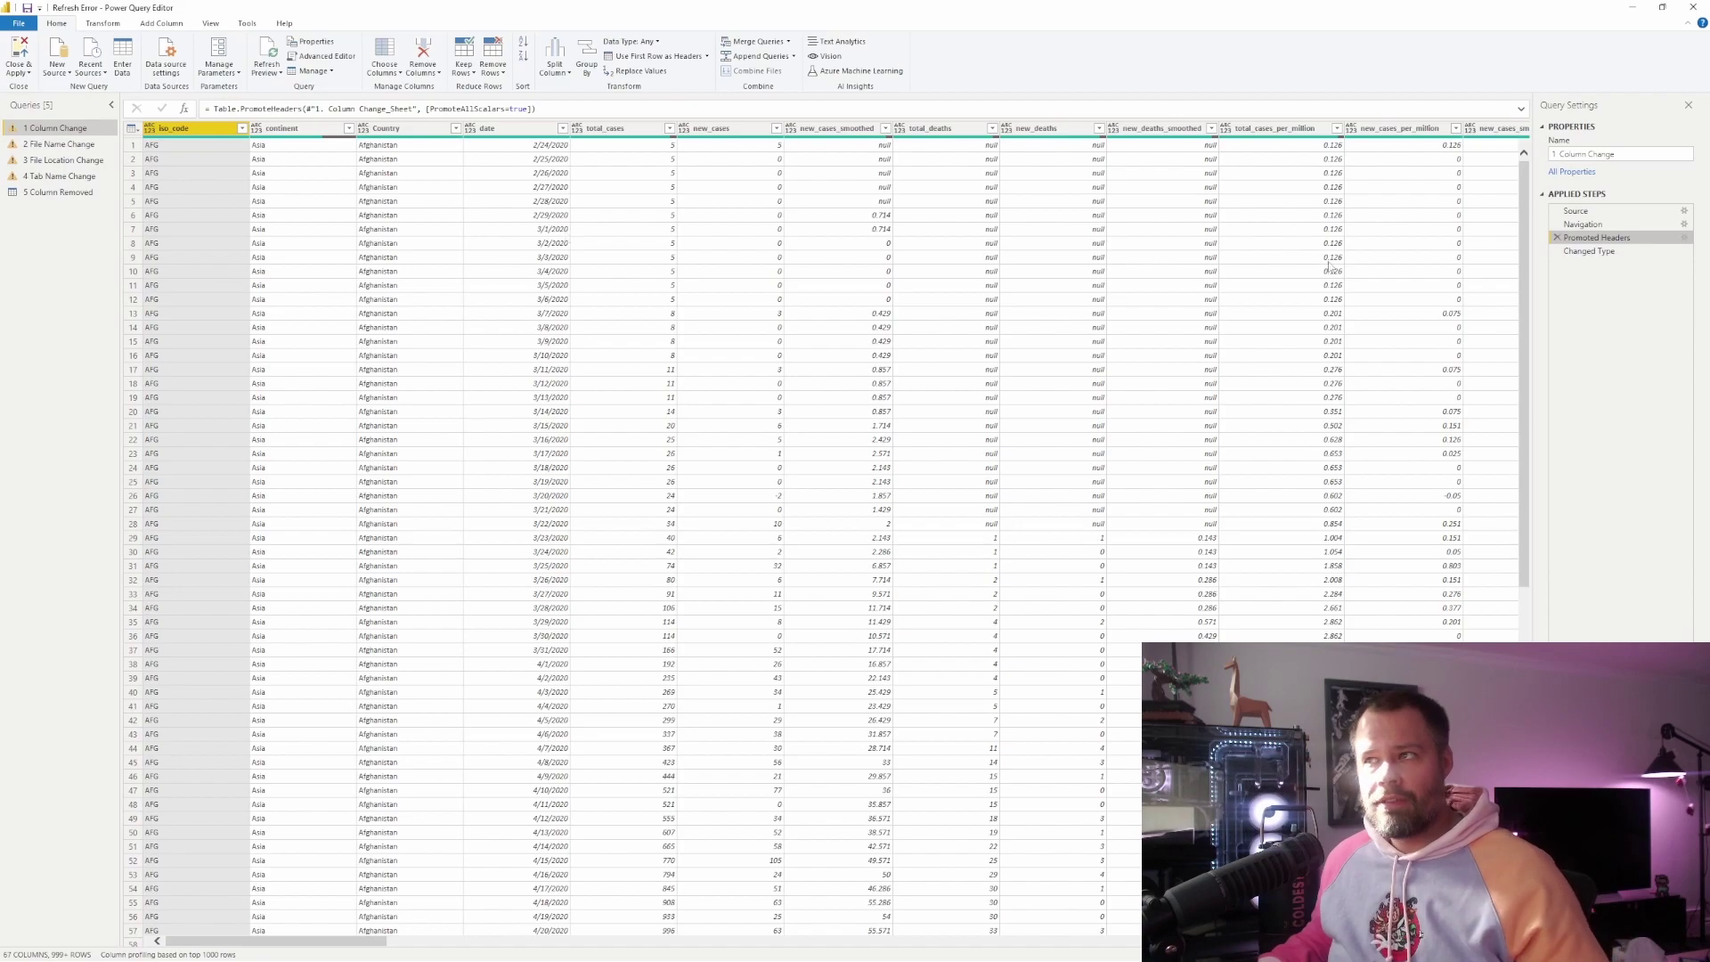
click(1609, 252)
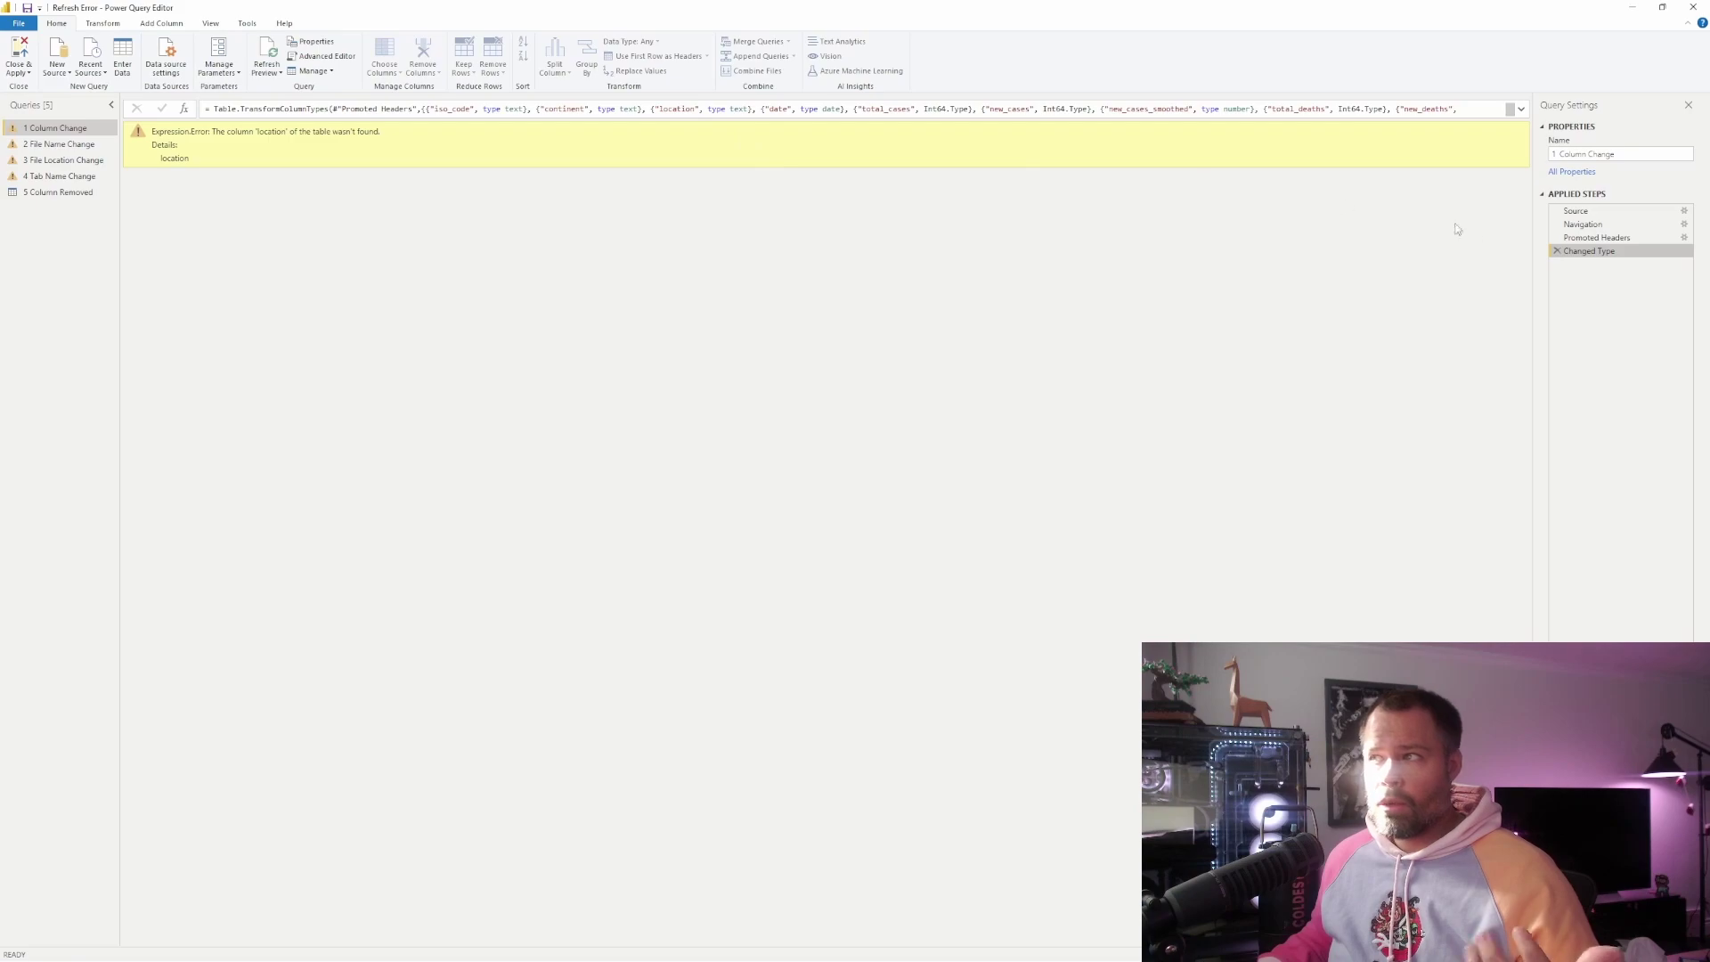
click(1603, 238)
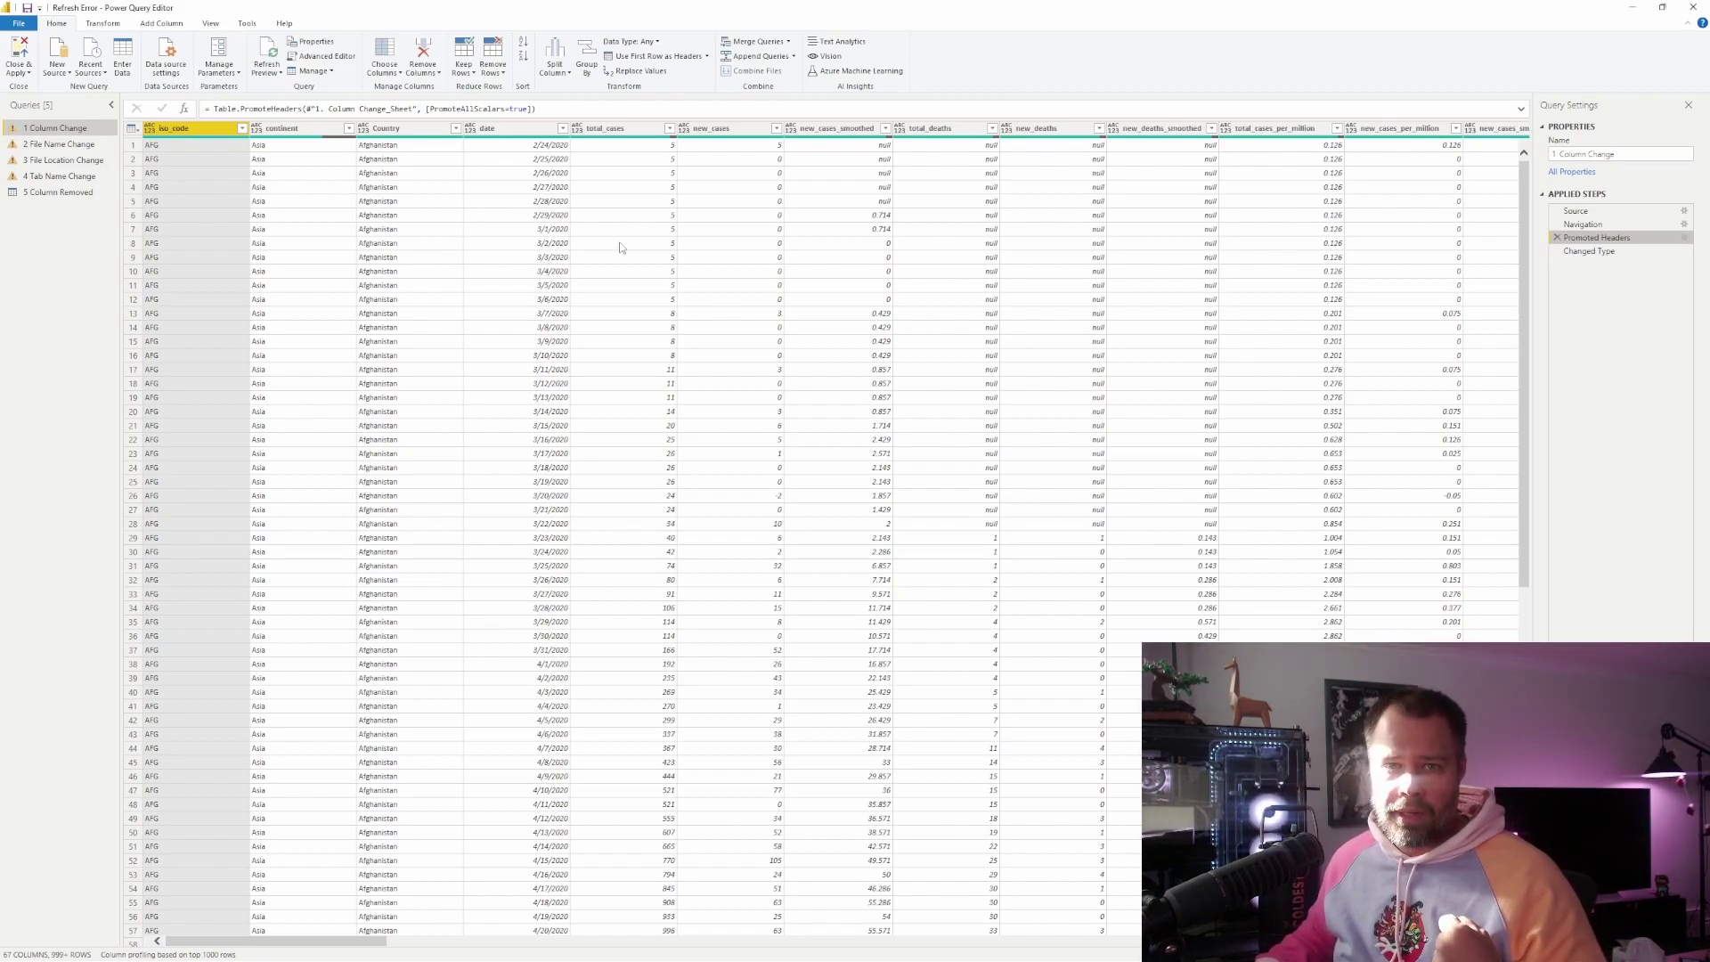
- Replace the column name "location" with "Country" in the Changed Type formula of the 1 Column Change query
click(1608, 256)
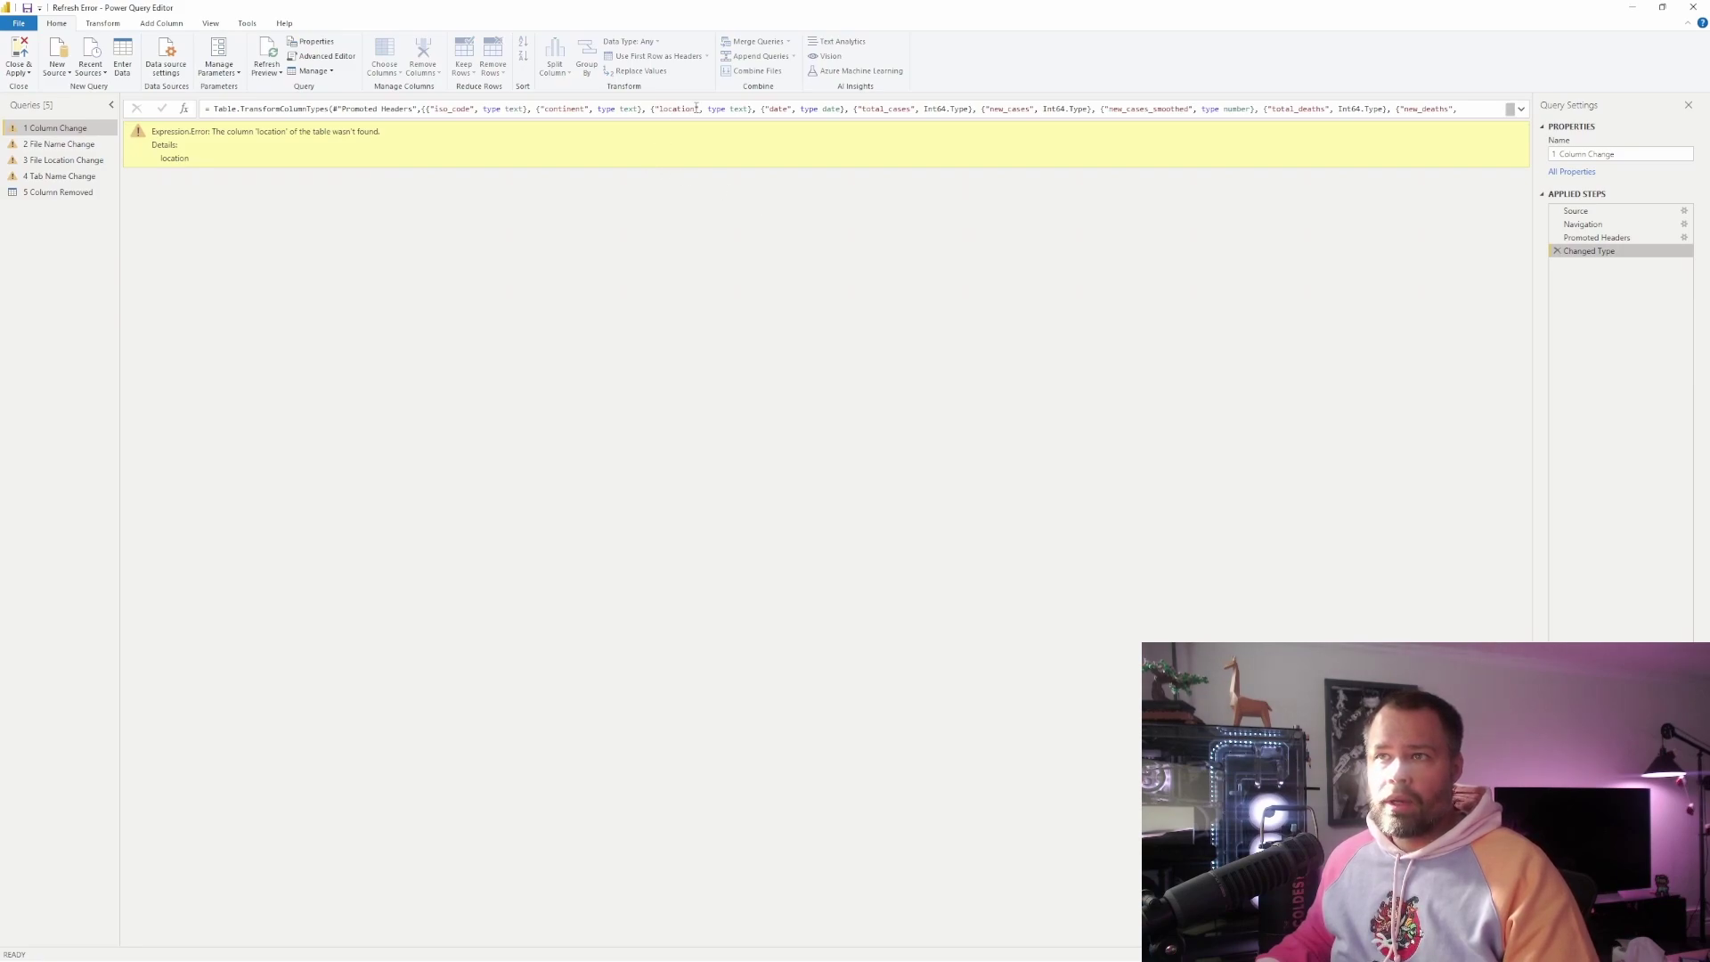
drag(695, 108, 659, 109)
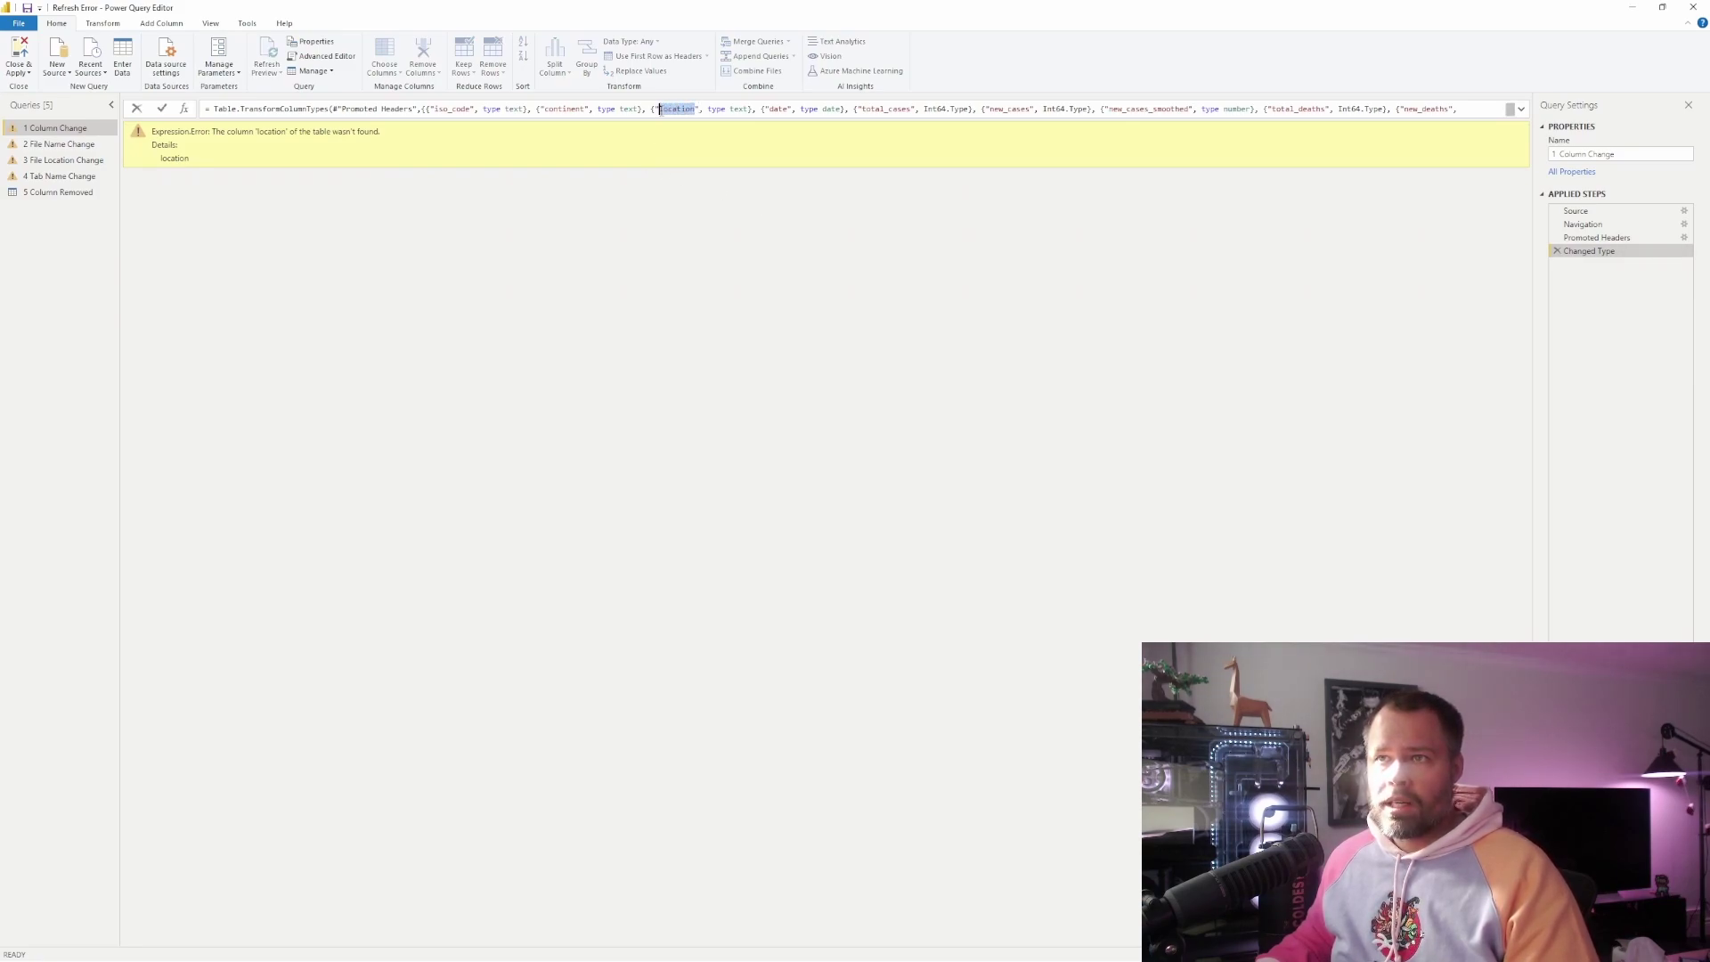
text(Country)
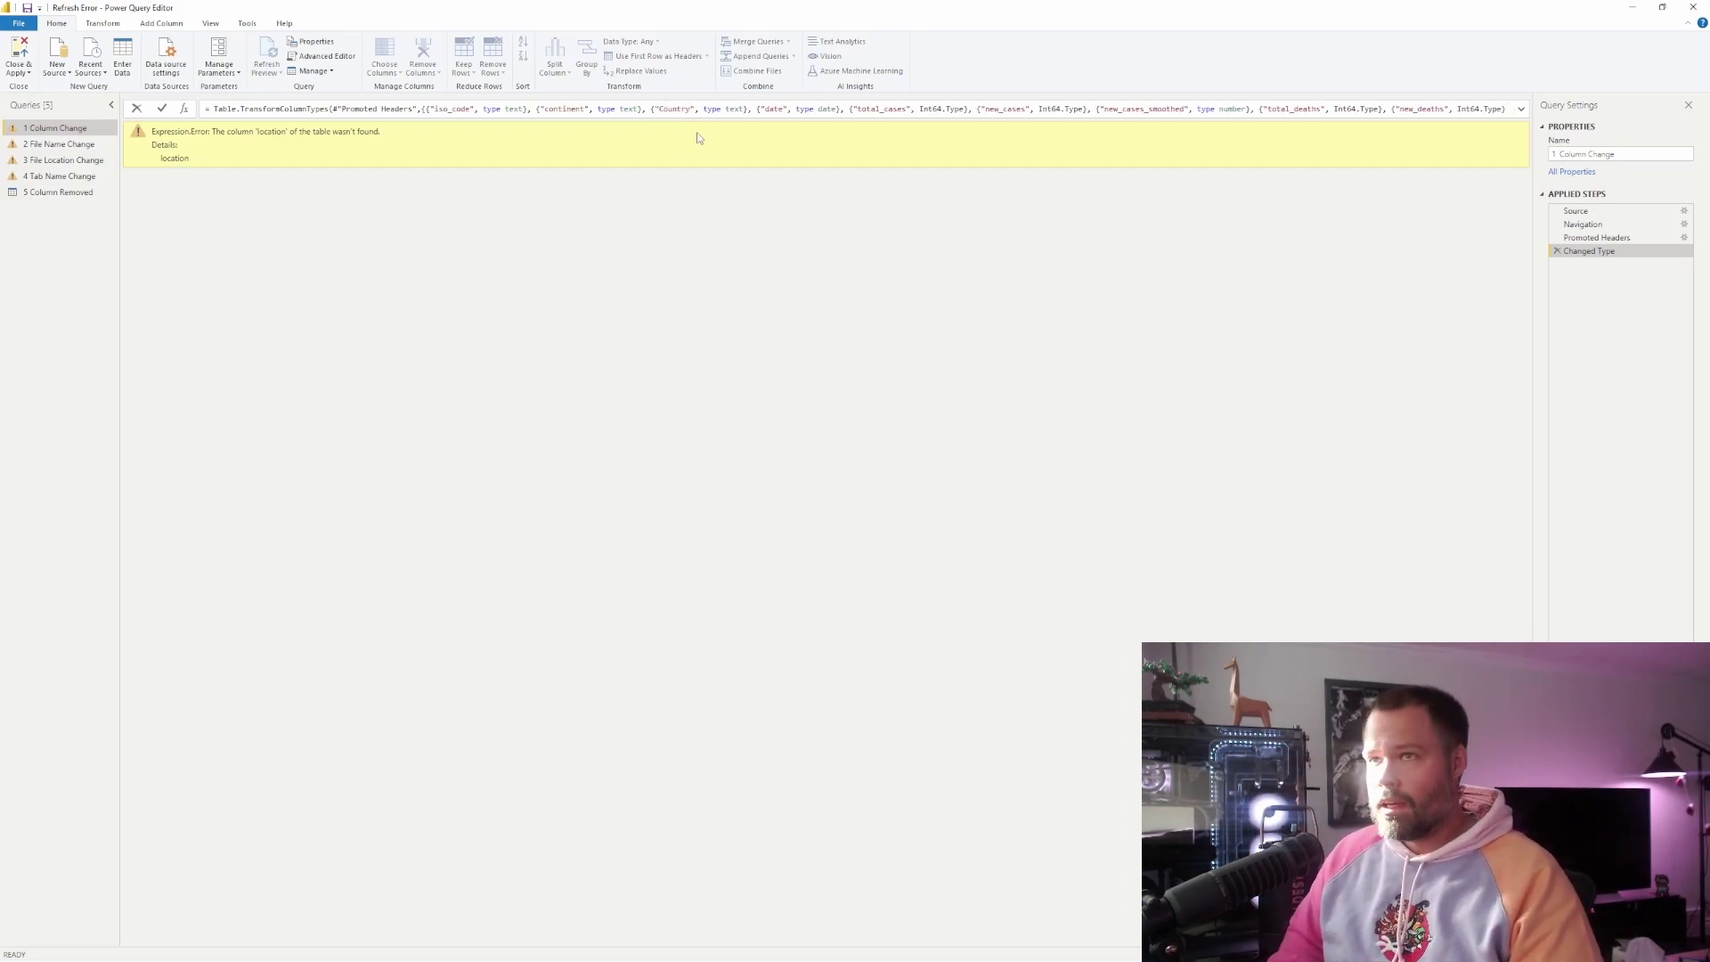
key(Return)
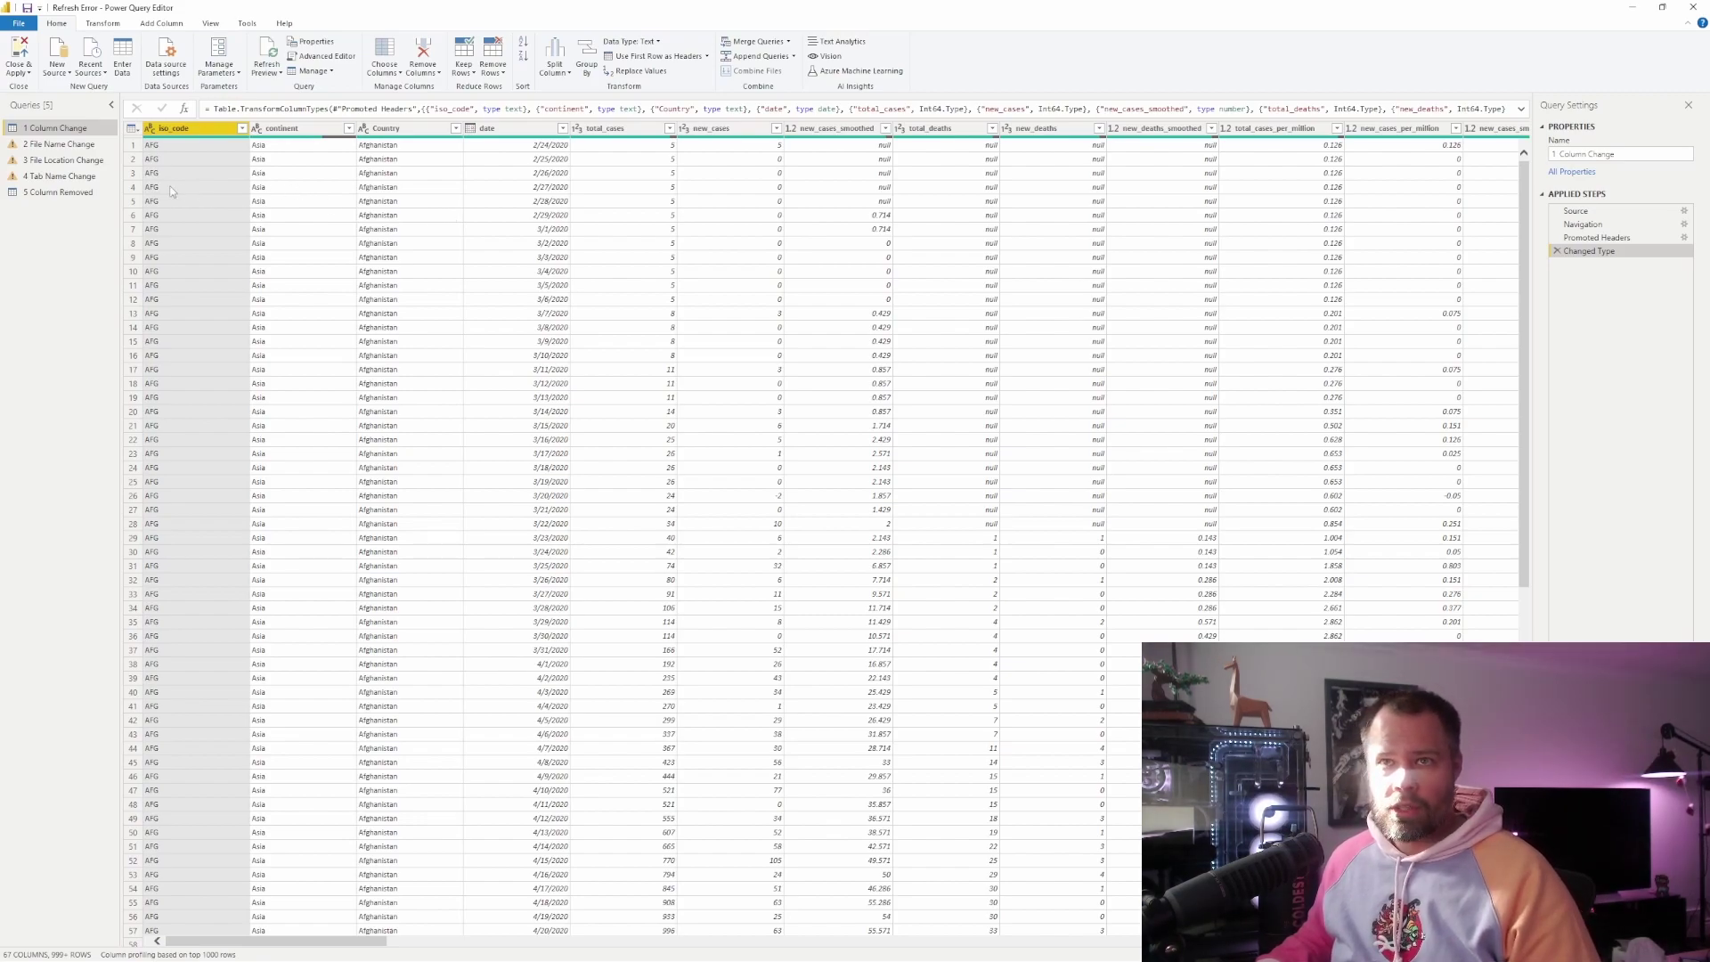
- Change the Source file path of the 2 File Name Change query to "C:\COVID Data\2. File_Name_Change.xlsx"
click(73, 145)
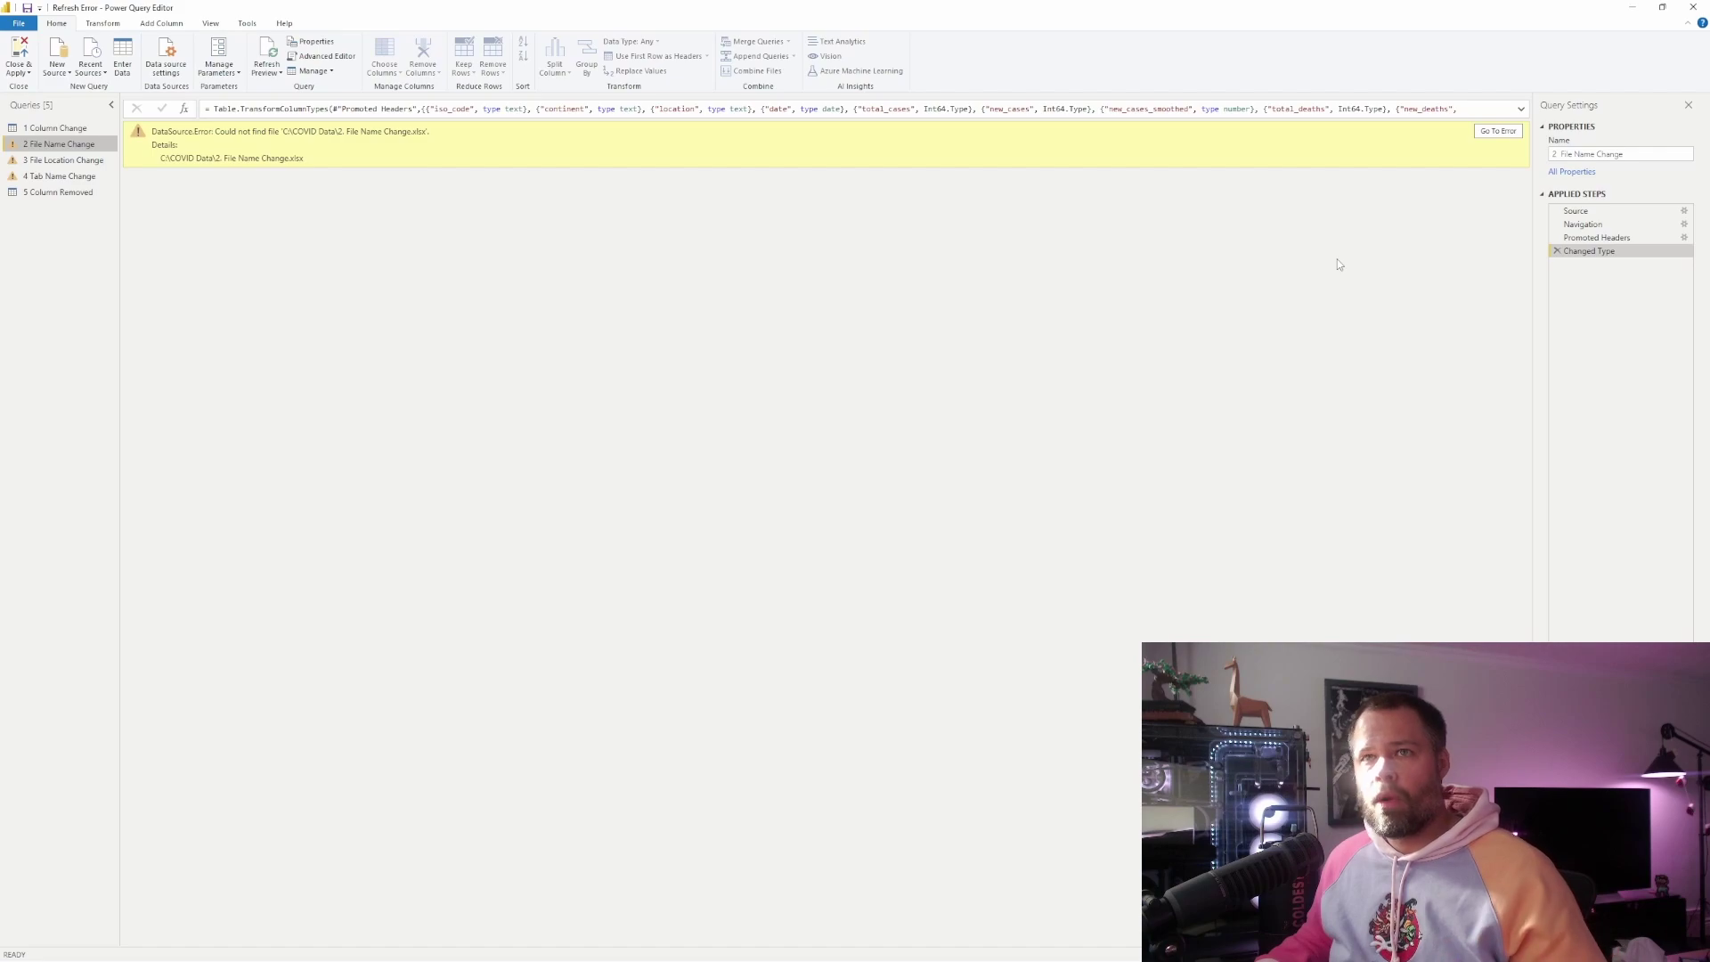
click(1600, 214)
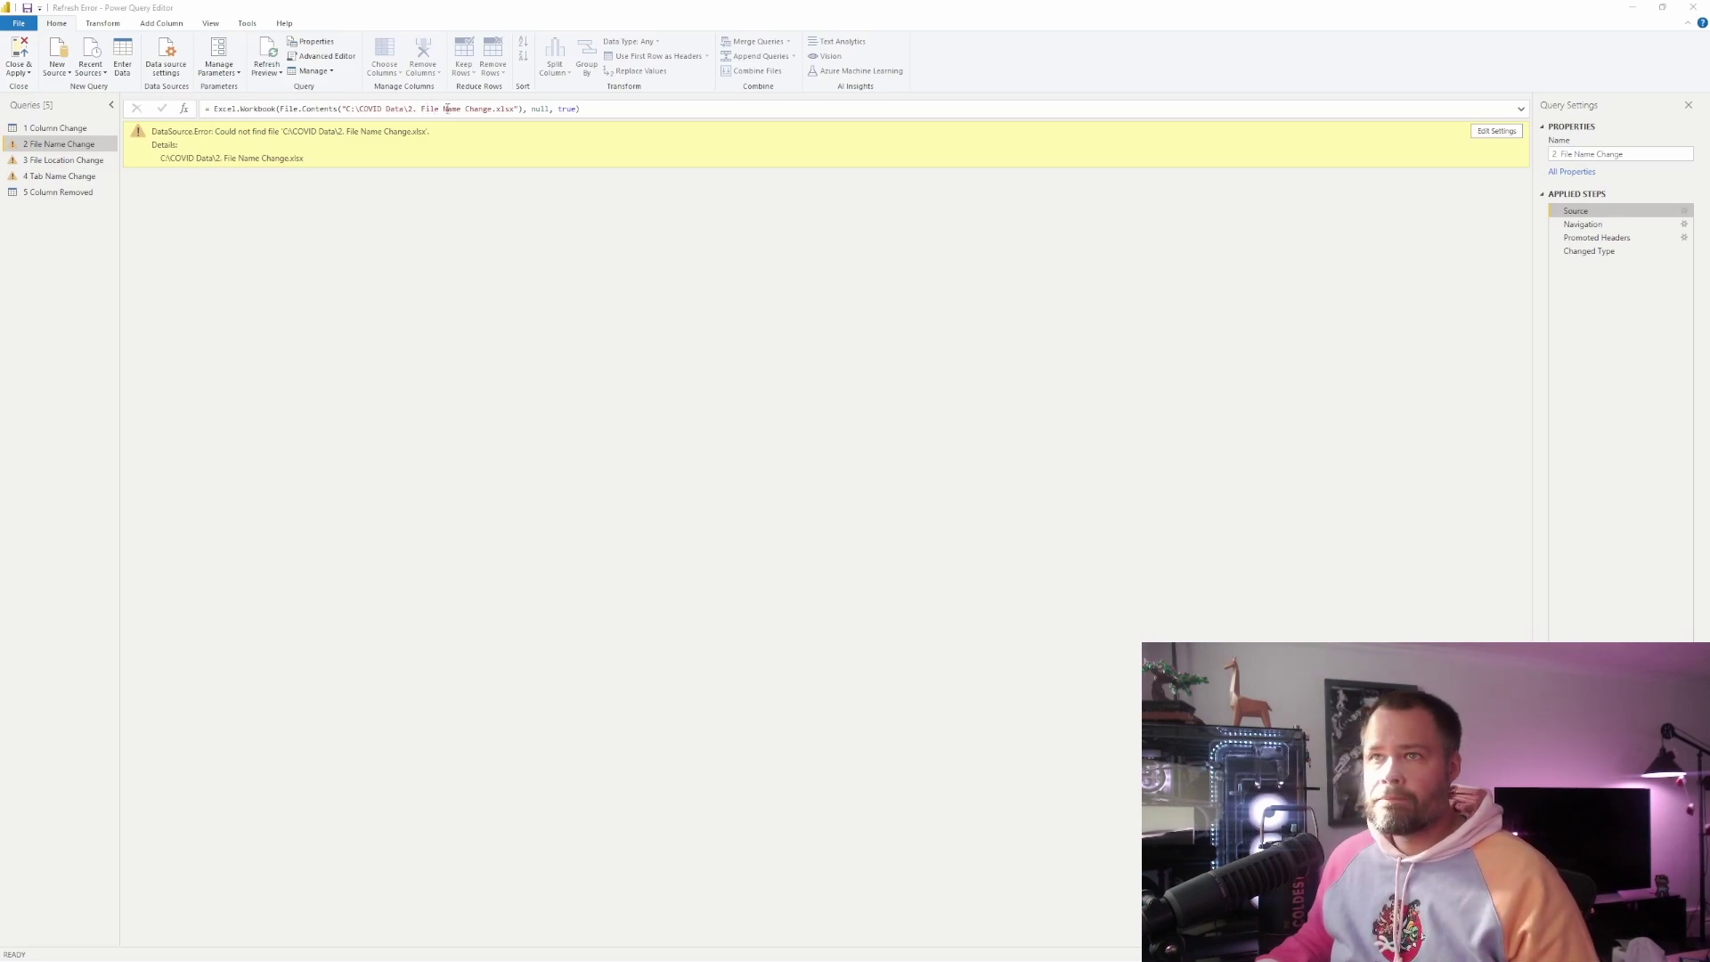
click(443, 107)
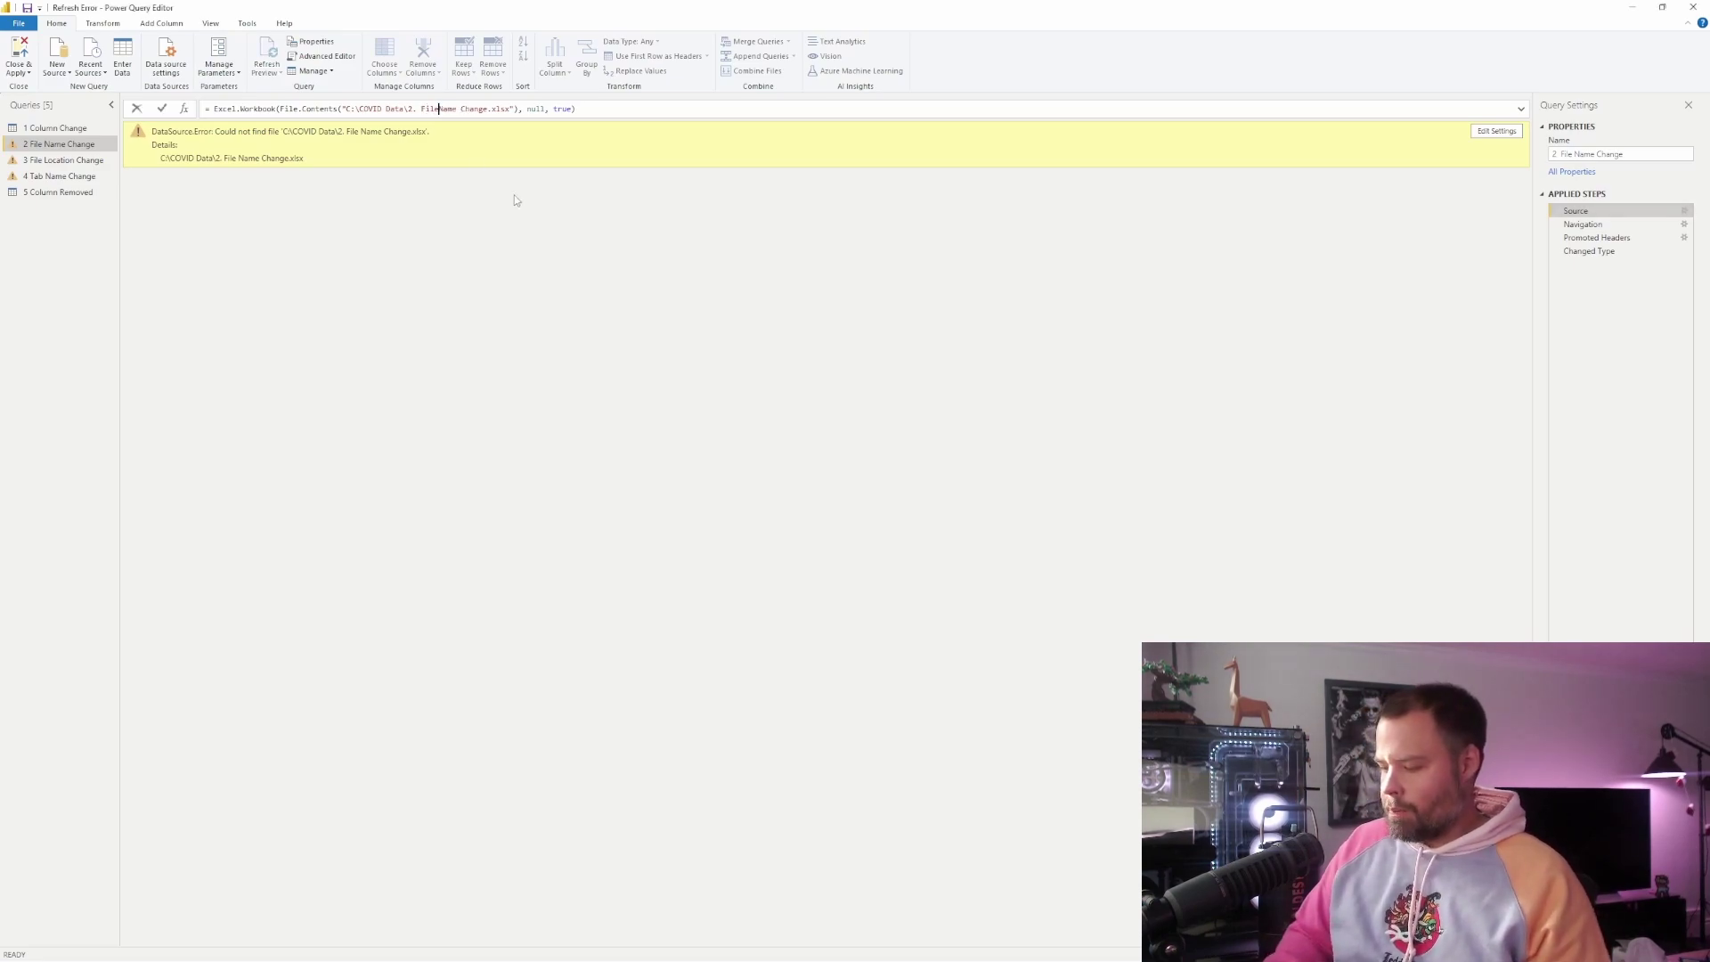
key(BackSpace)
text(_)
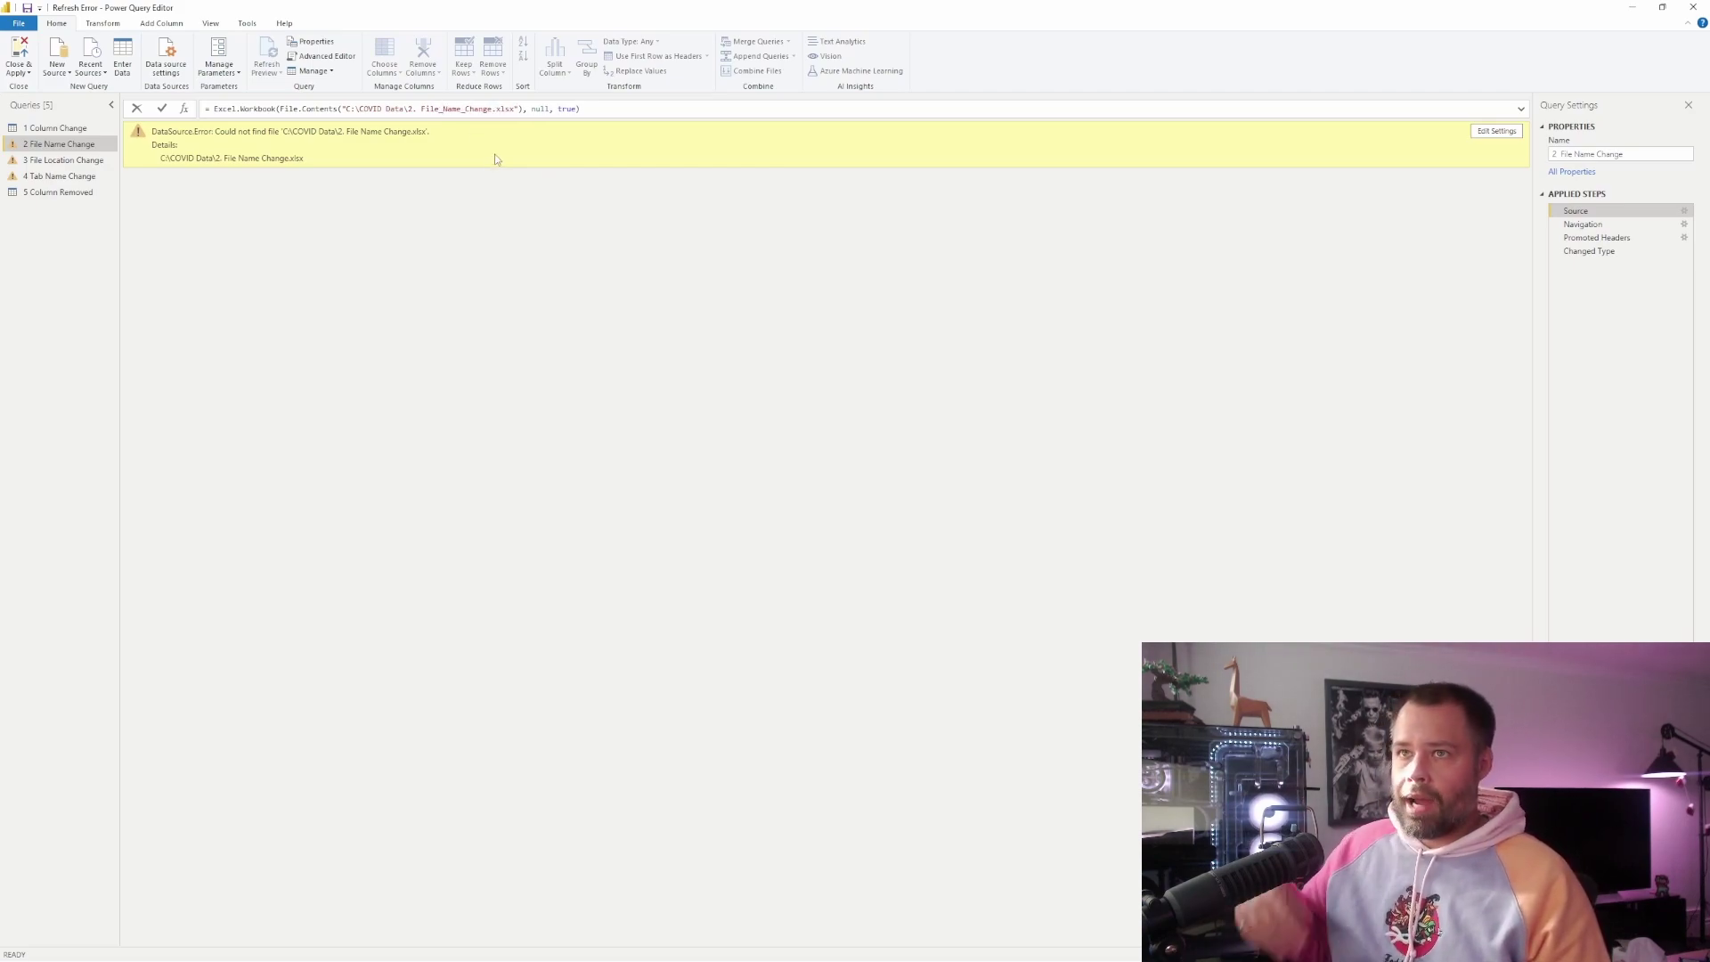
key(Return)
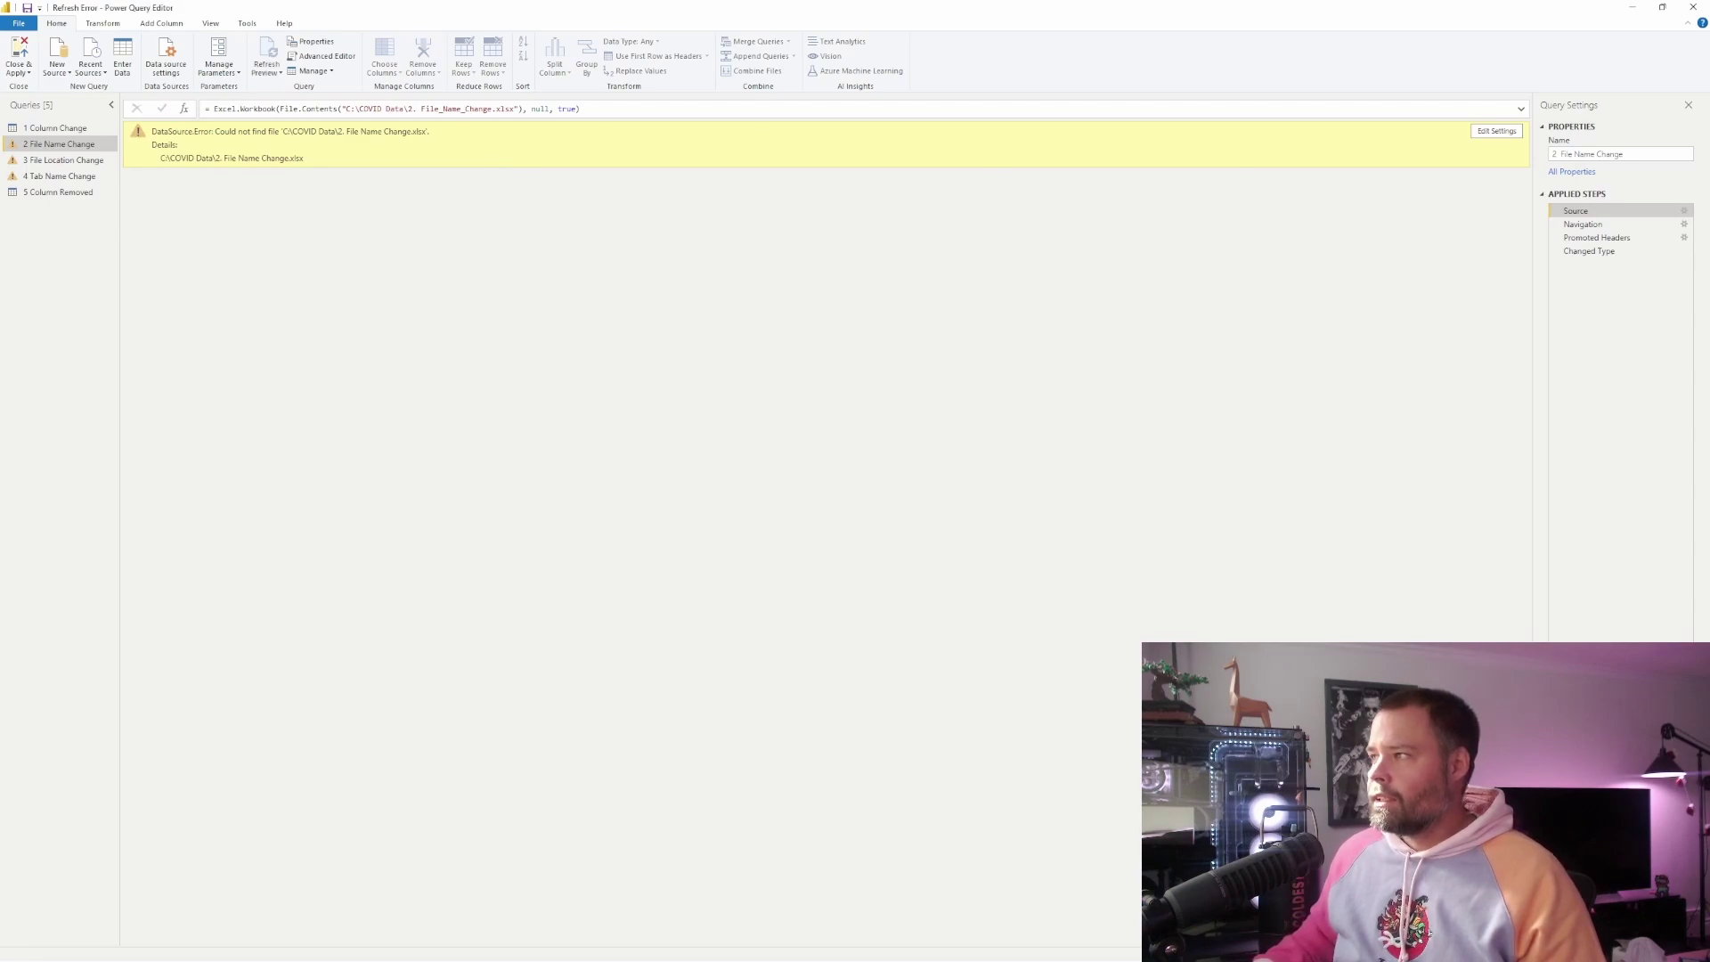
- Check the workbook's name in the COVID Data folder and review the query's Promoted Headers and Changed Type steps
drag(1627, 478, 1142, 277)
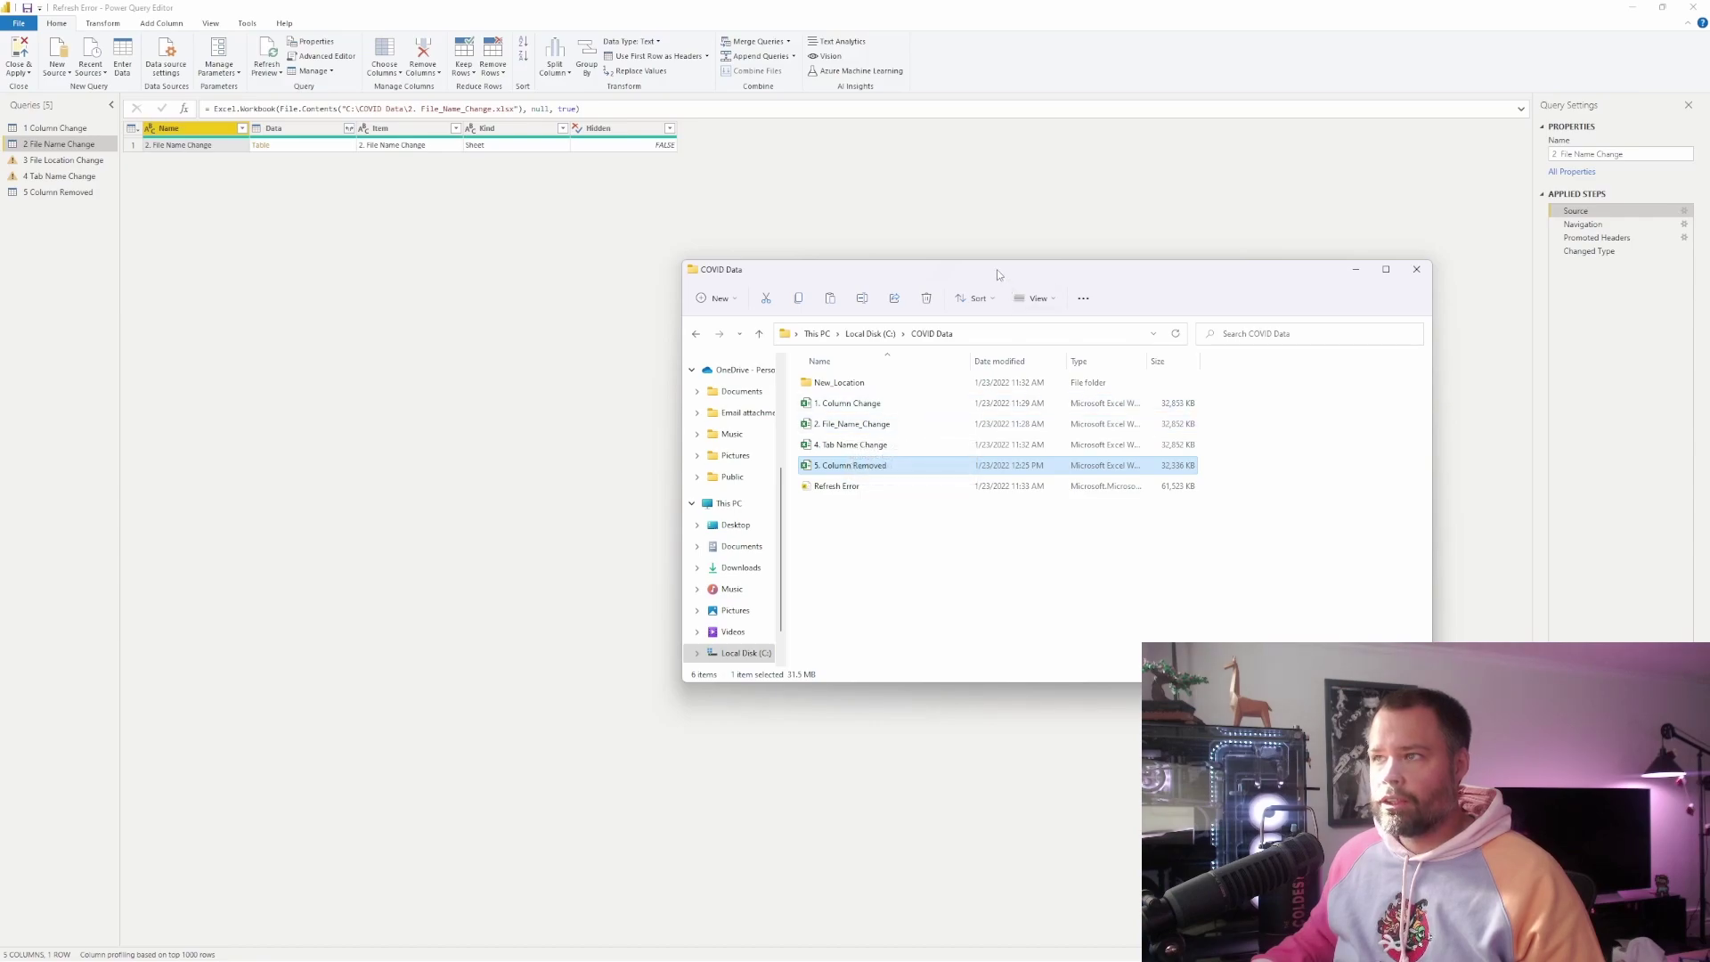
click(1355, 269)
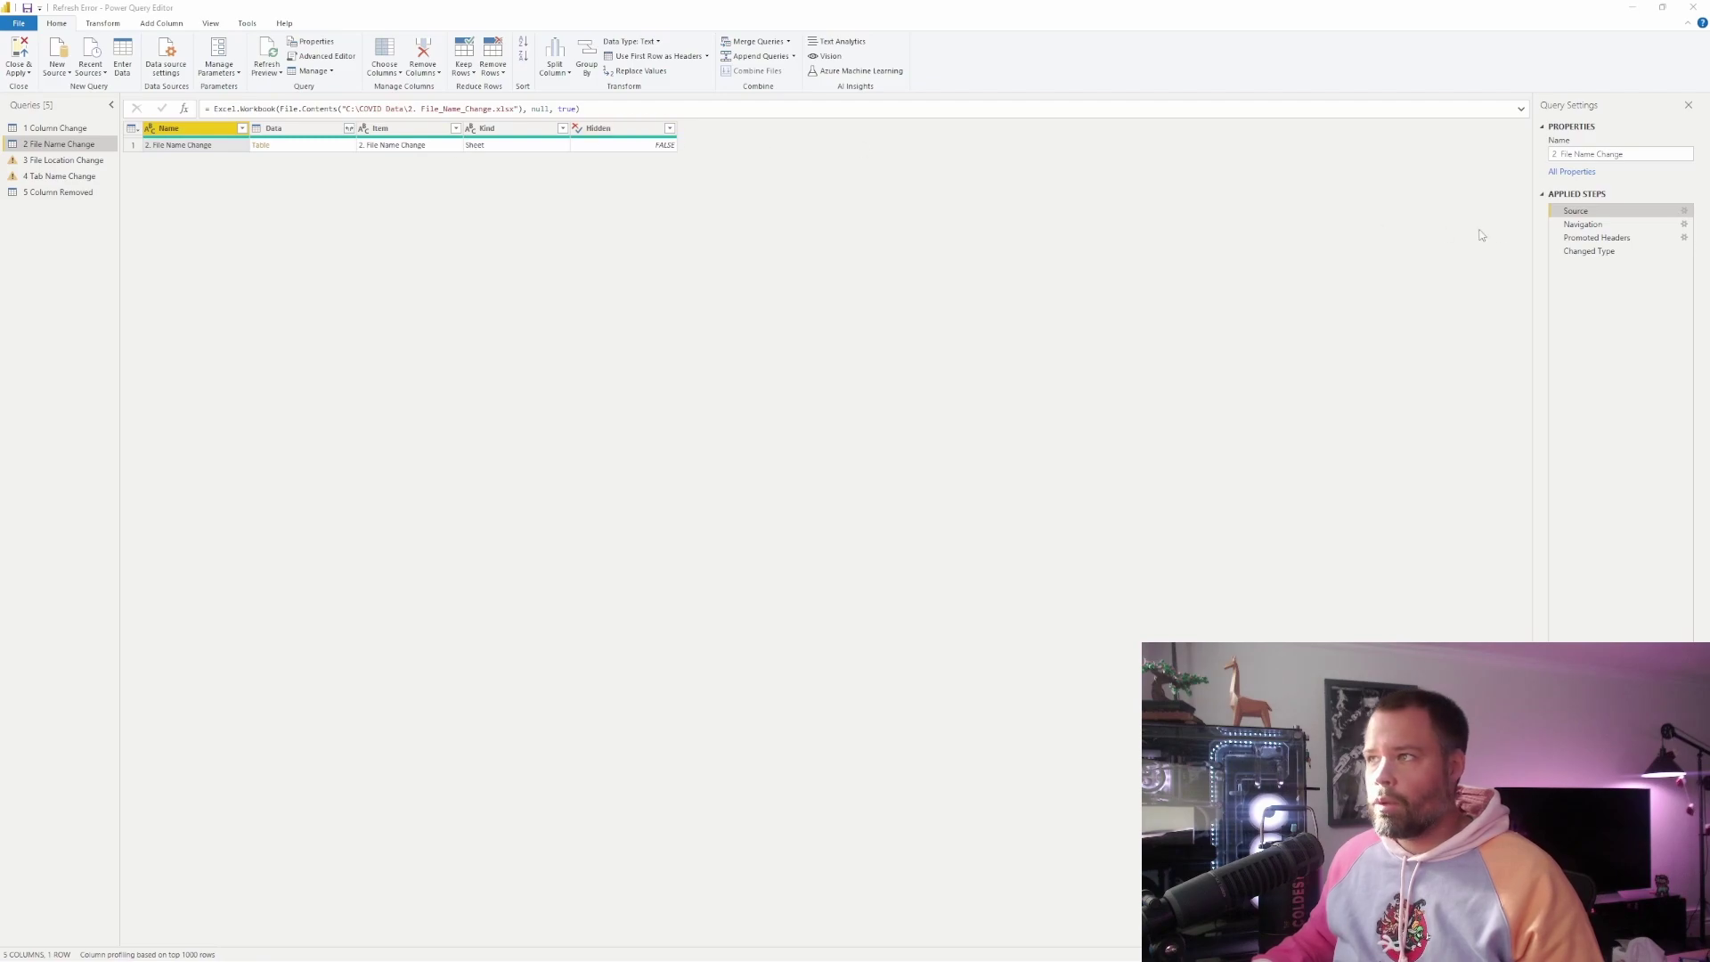
click(1597, 238)
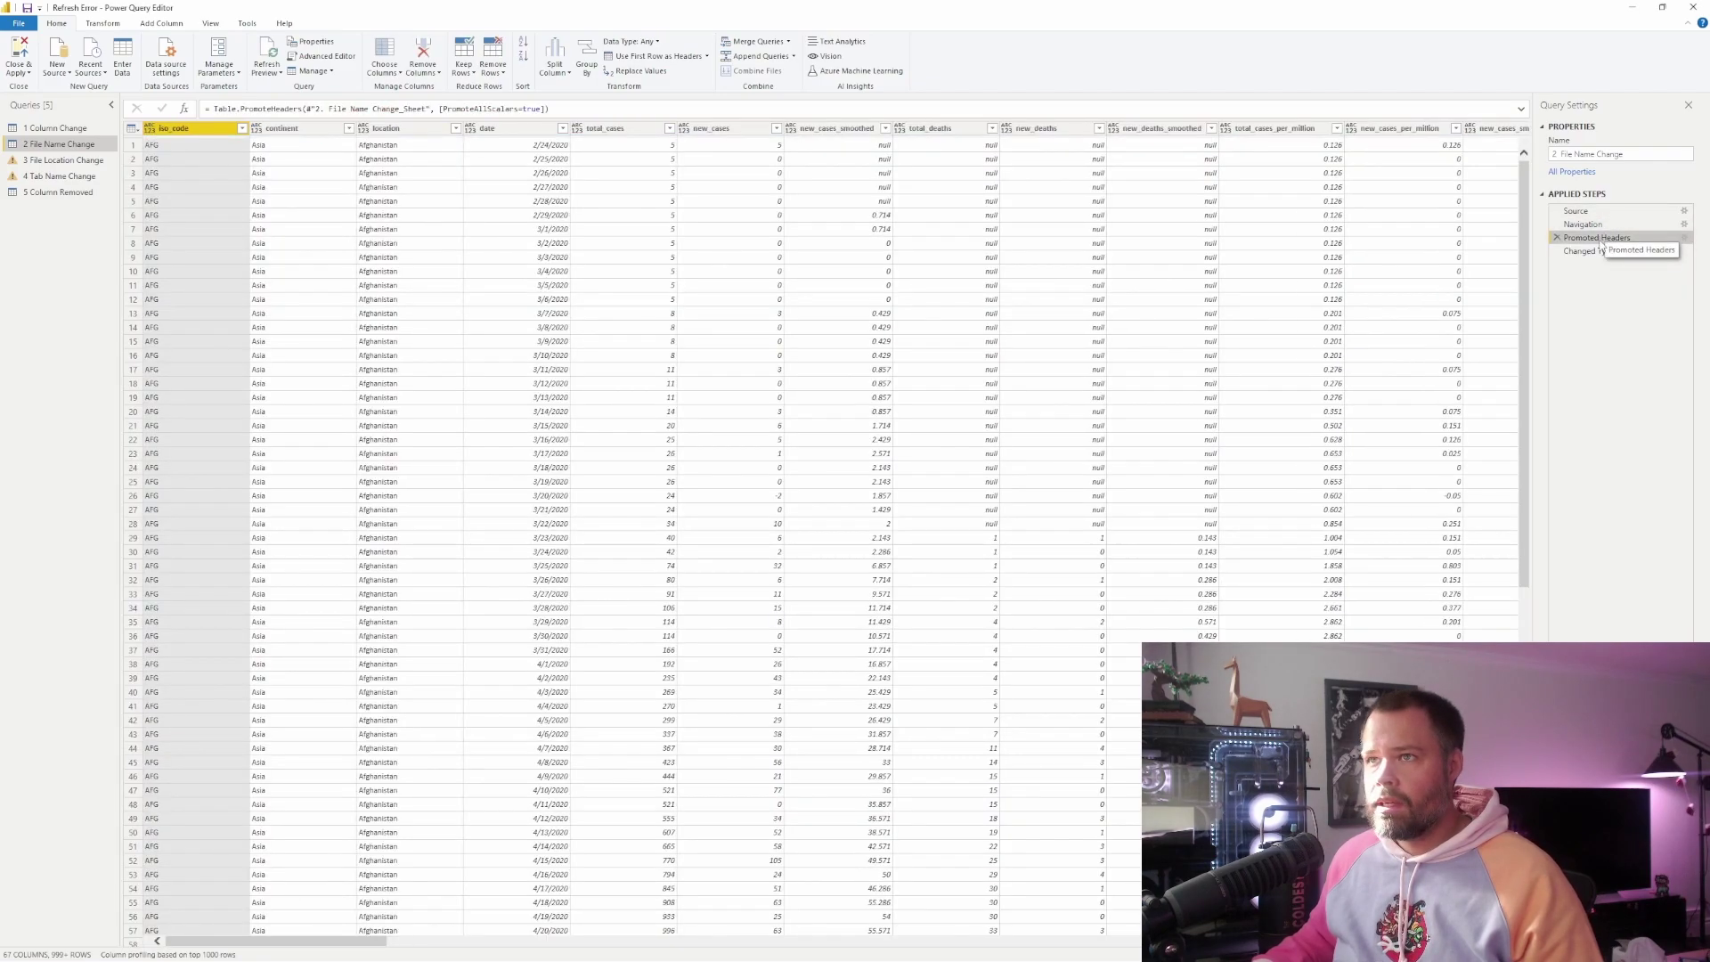
click(1590, 251)
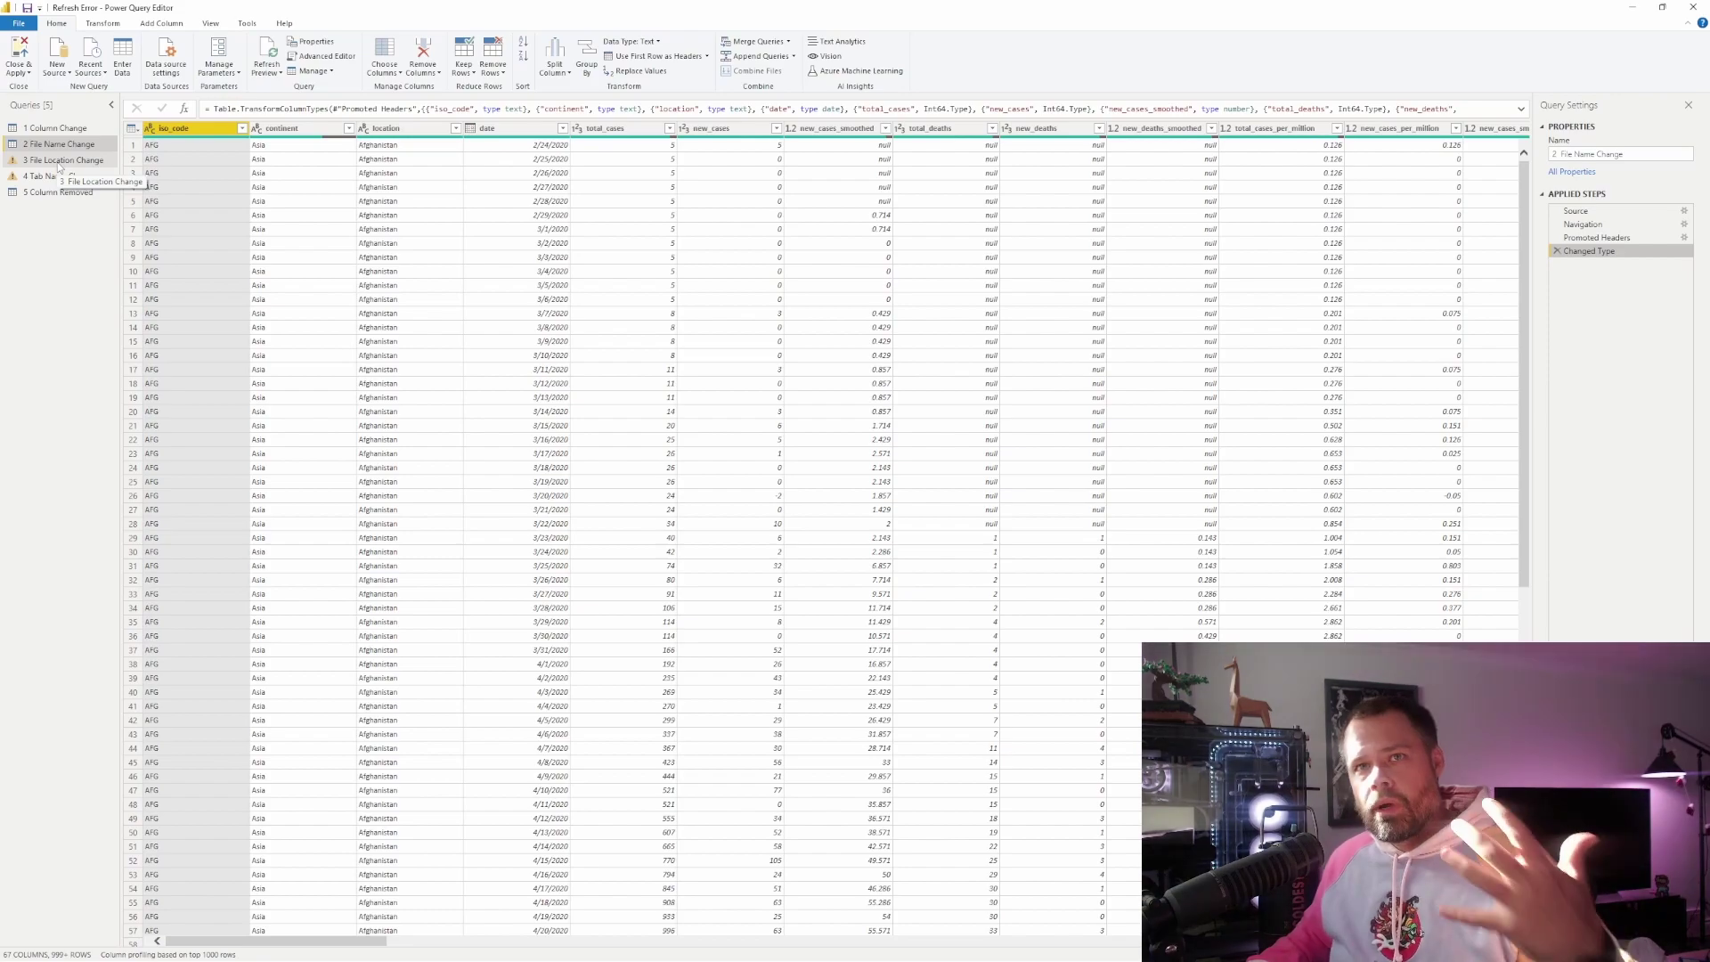
- Look up the new subfolder in COVID Data and set the 3 File Location Change query's Source path to "C:\COVID Data\New_Location\3. File Location Change.xlsx"
click(60, 163)
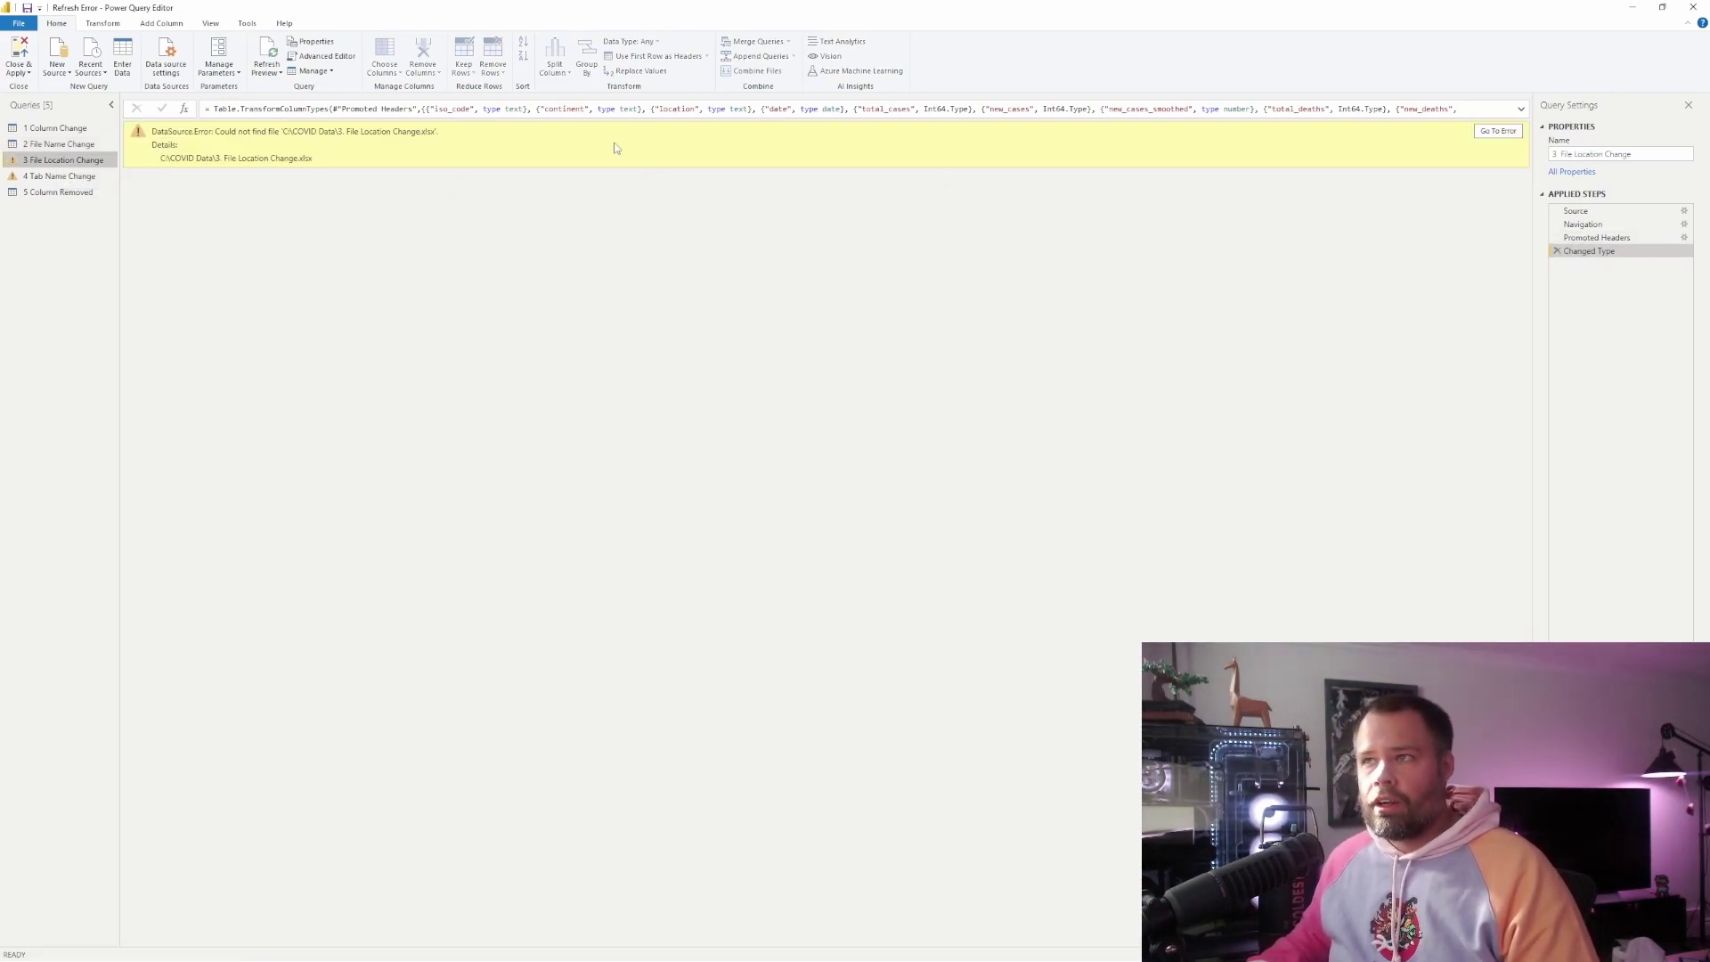
click(1607, 212)
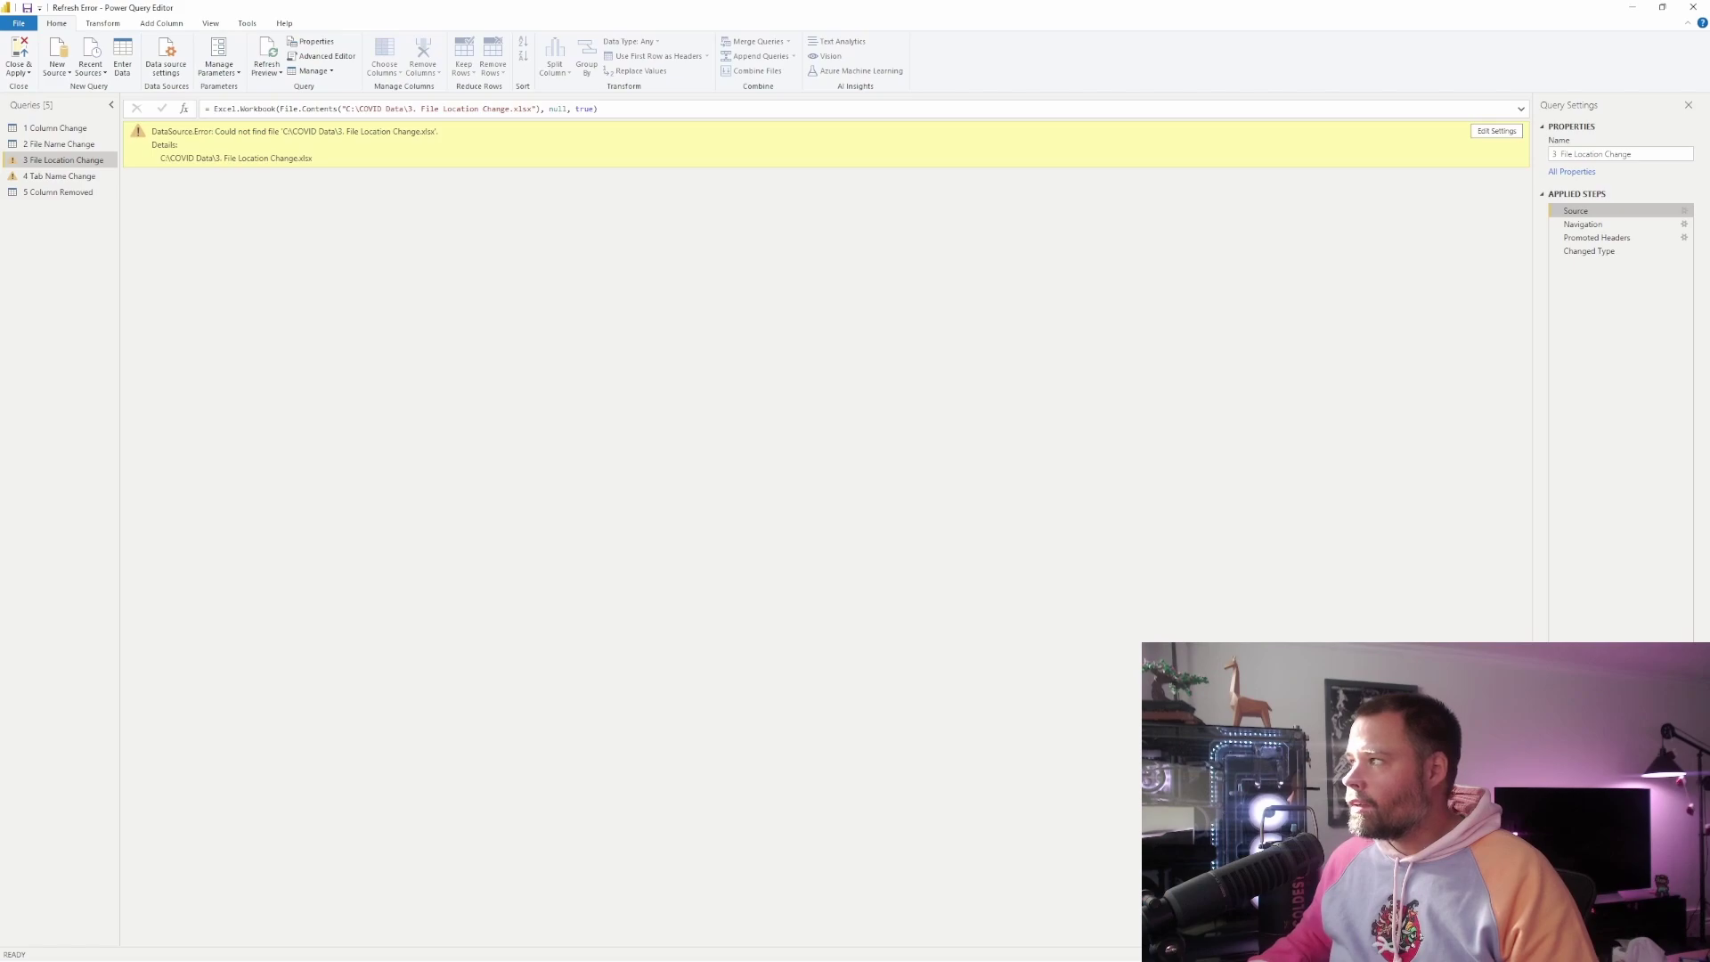
drag(1709, 332, 1146, 318)
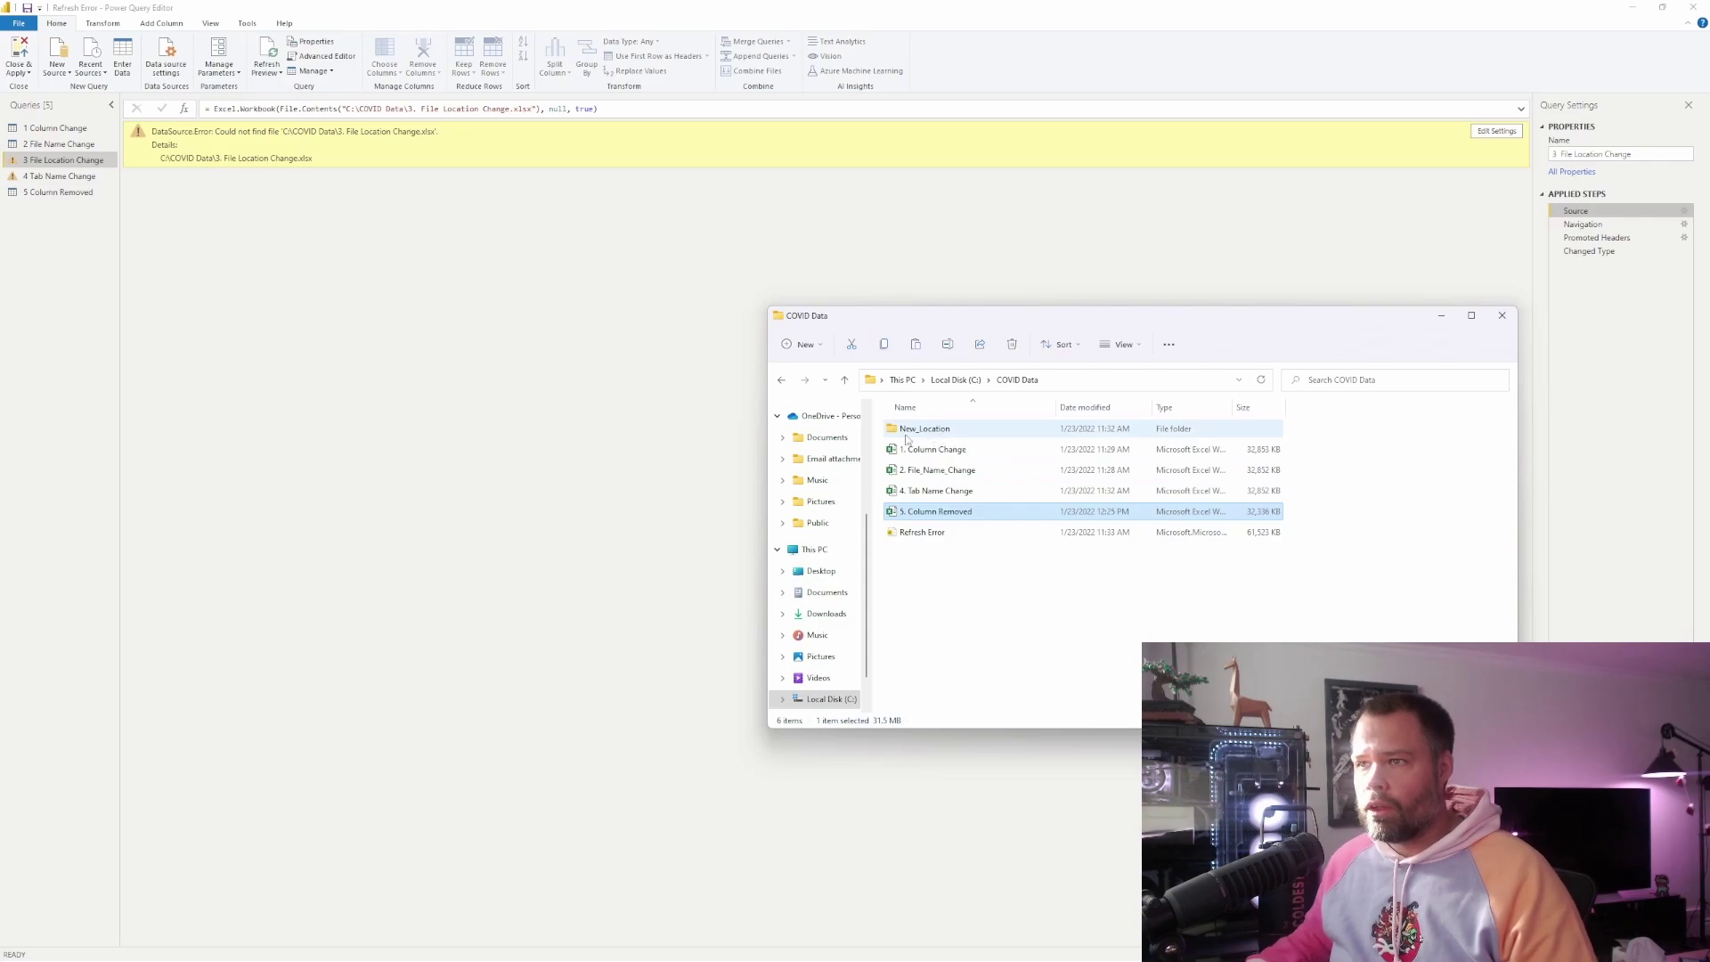
drag(1072, 319, 1709, 317)
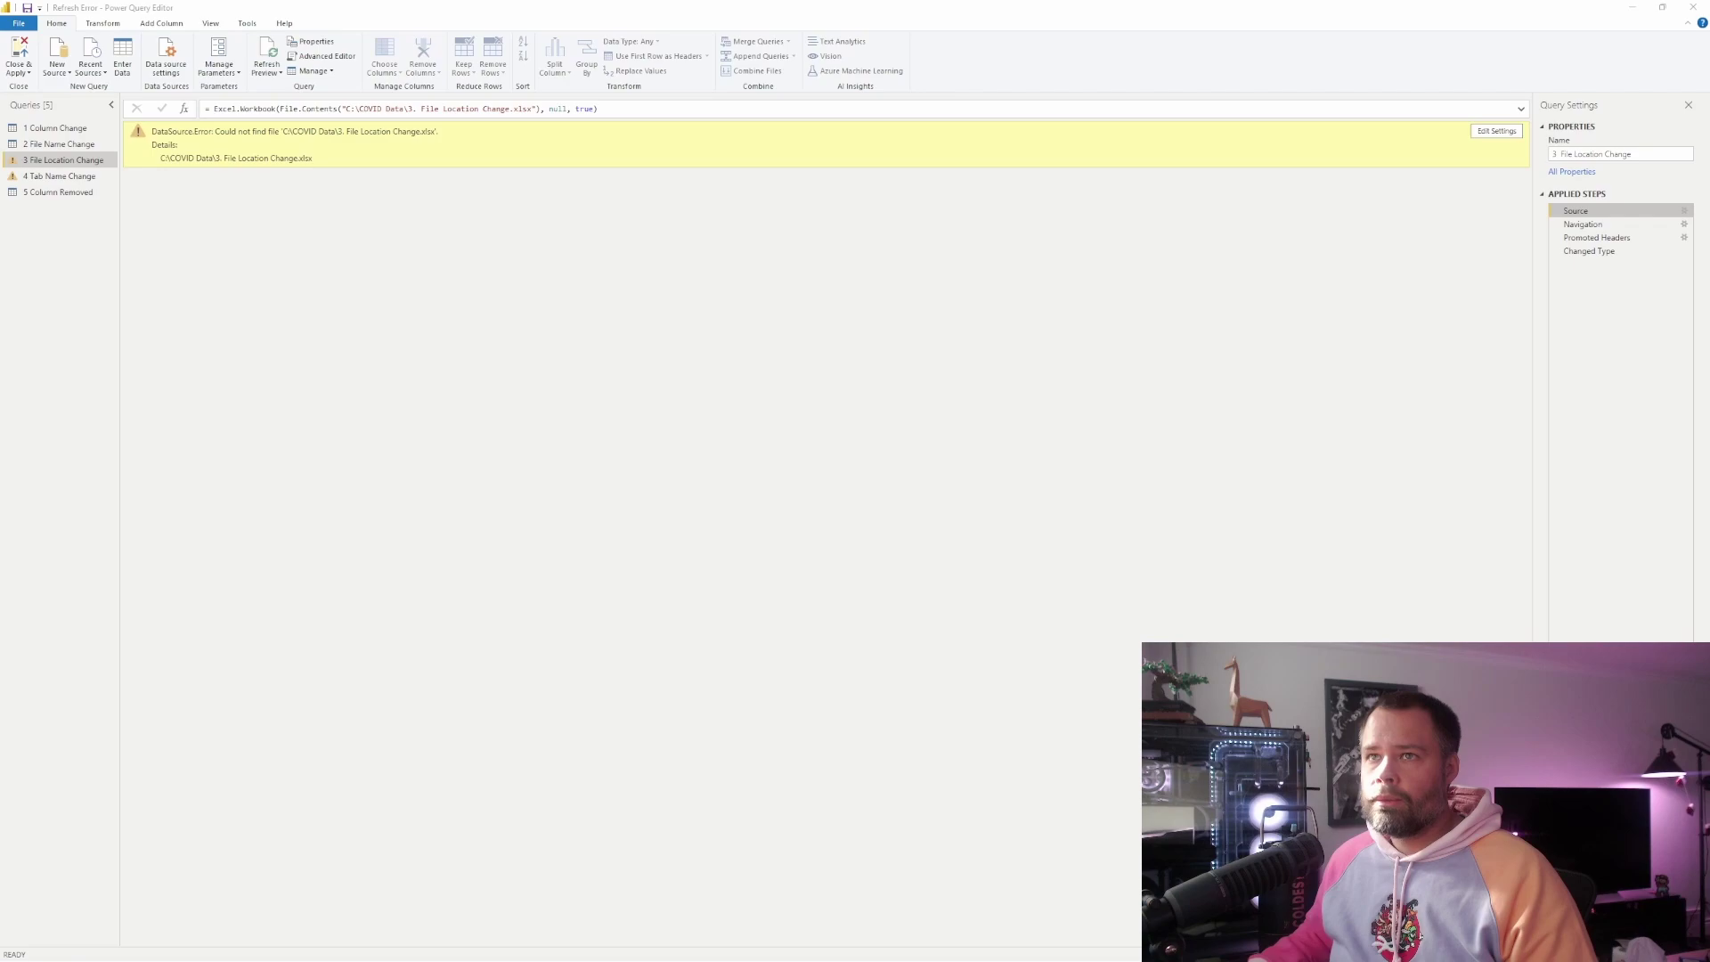
click(411, 108)
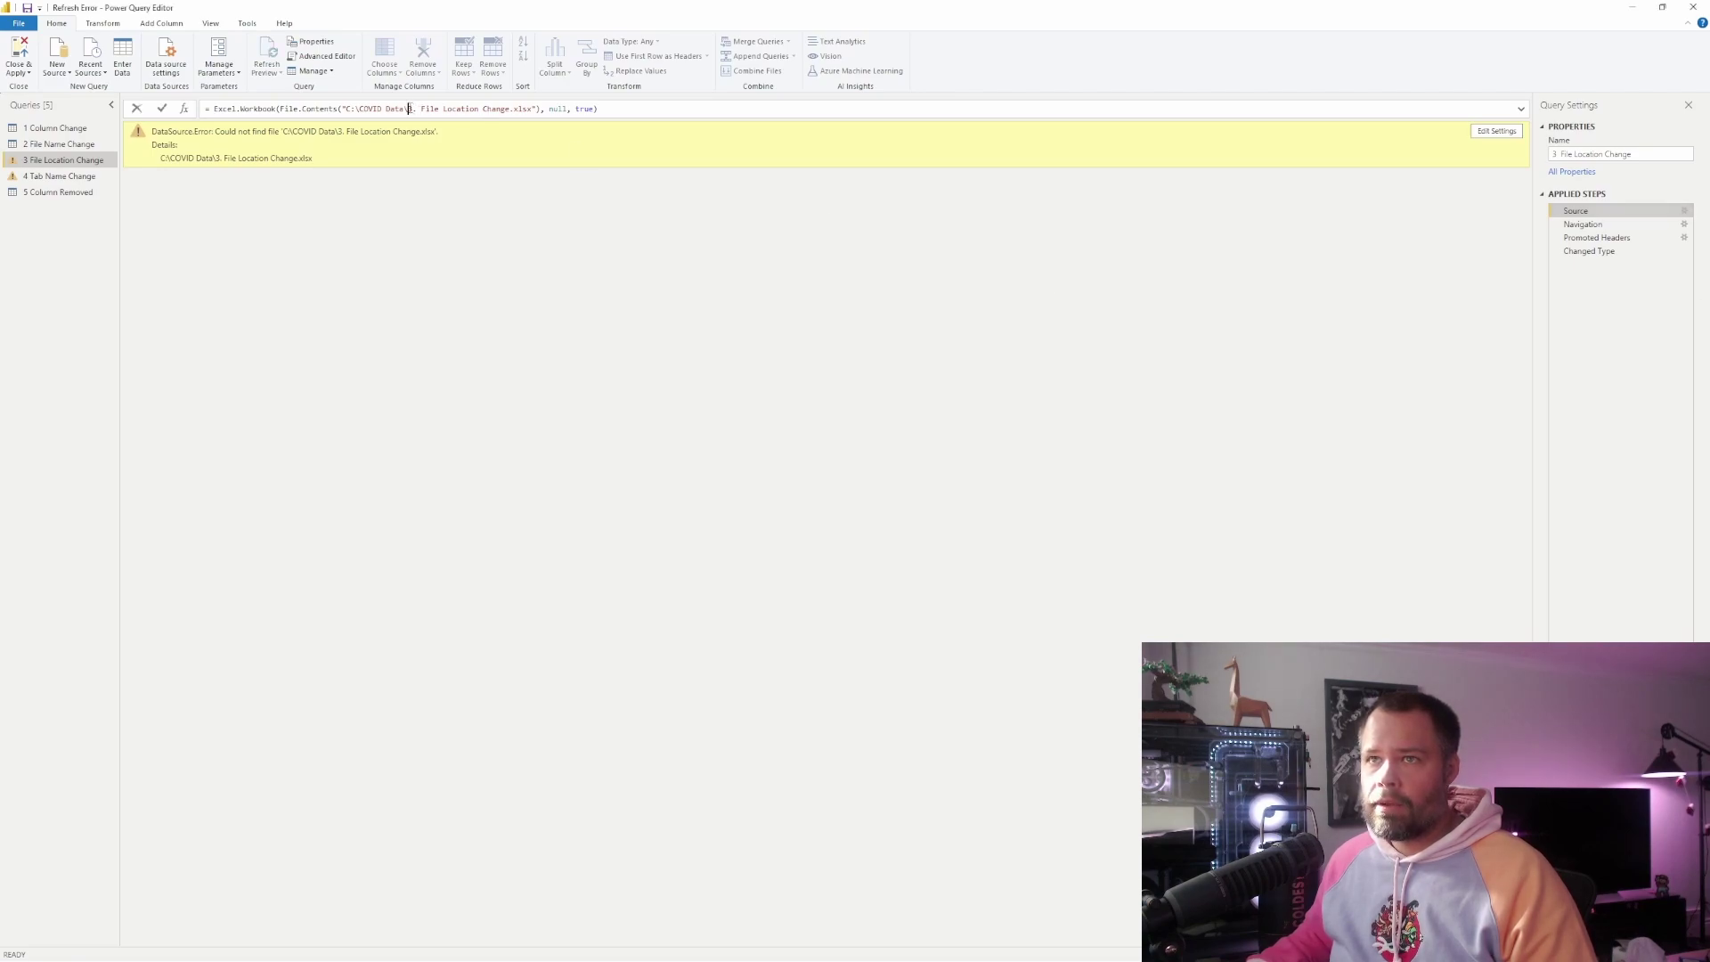
text(\)
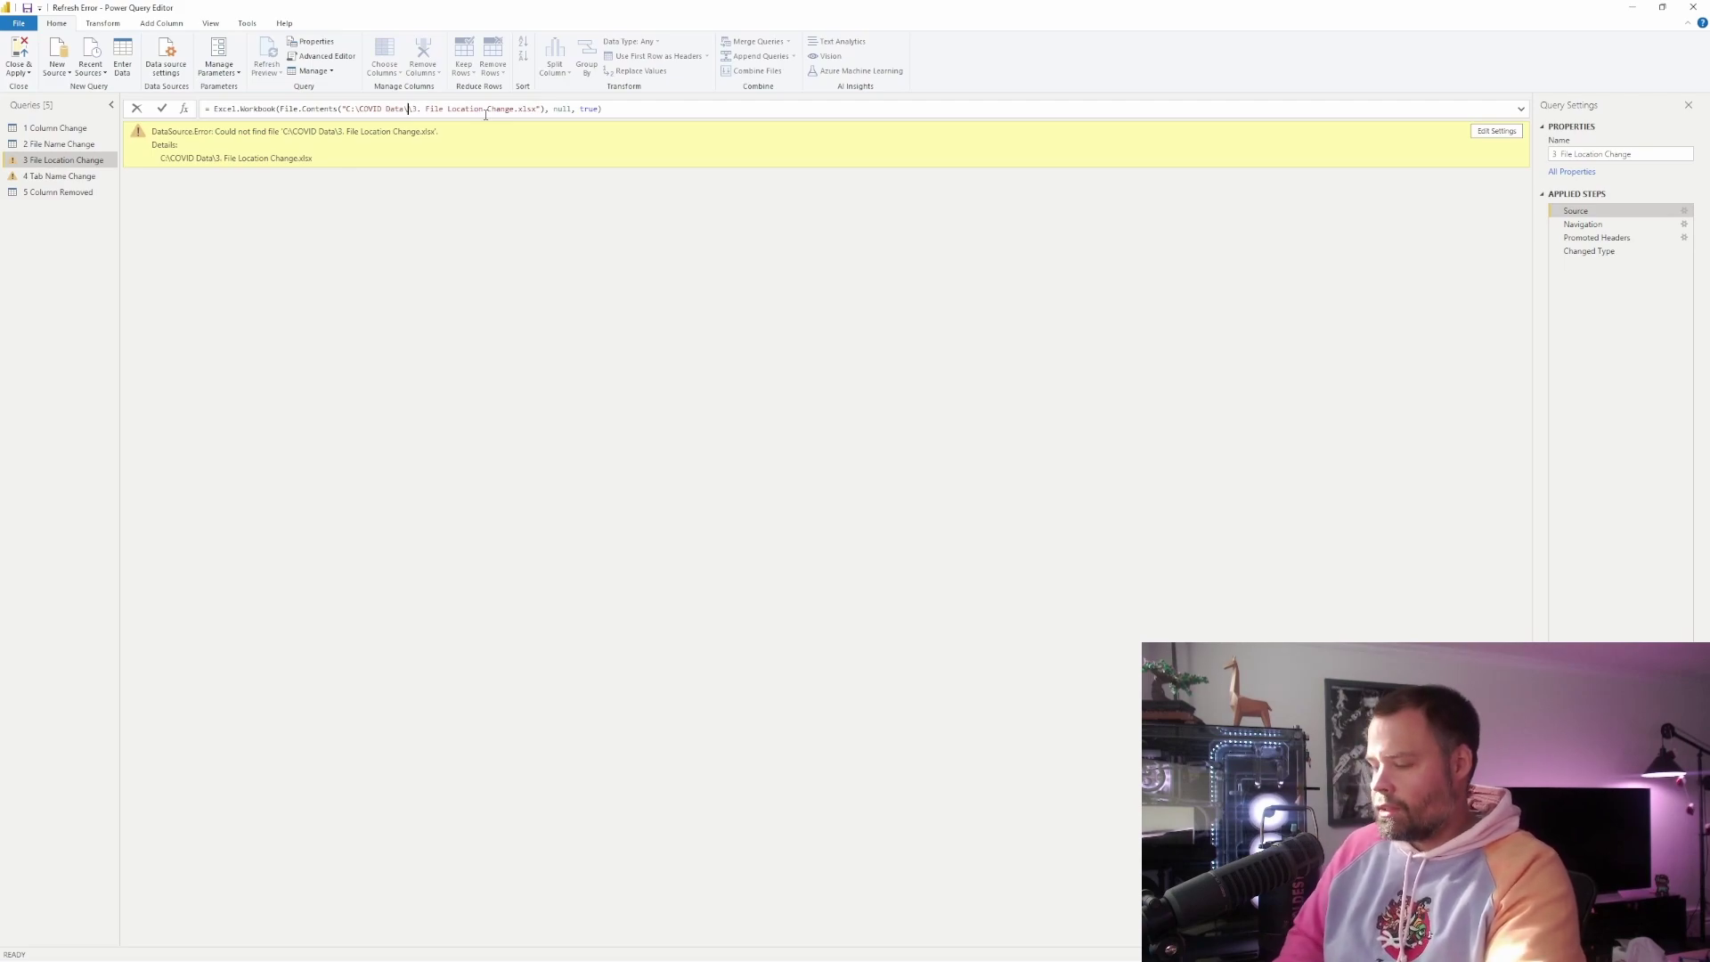
text(New_Location\)
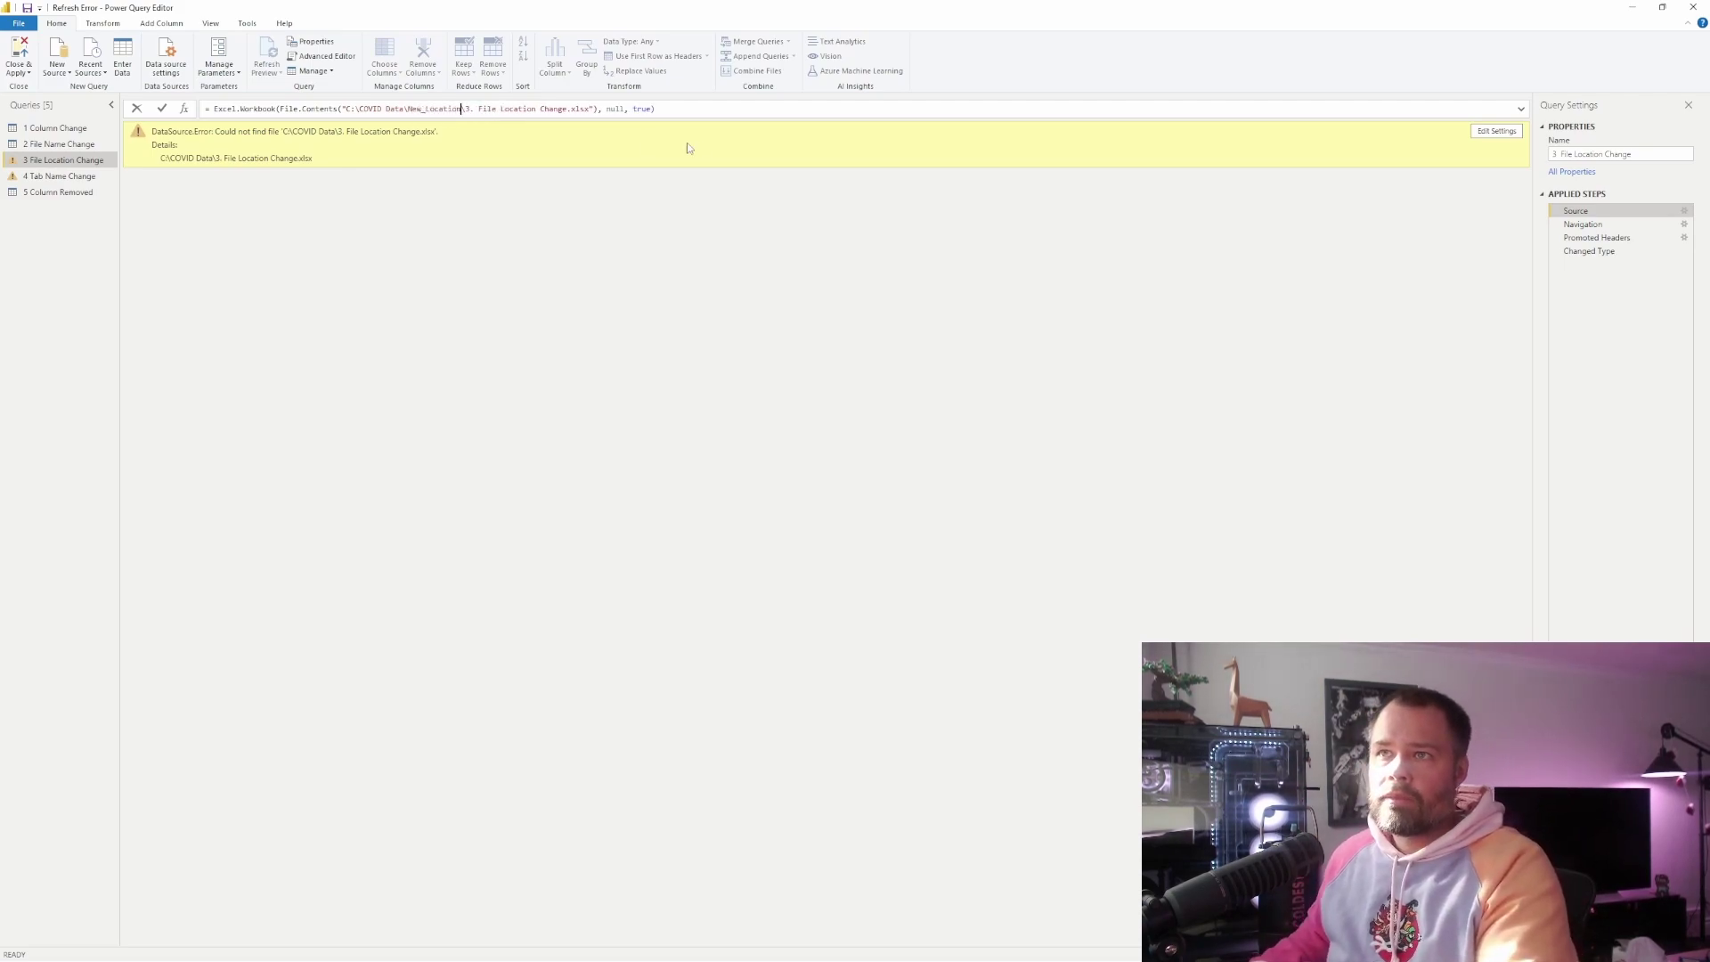
key(Return)
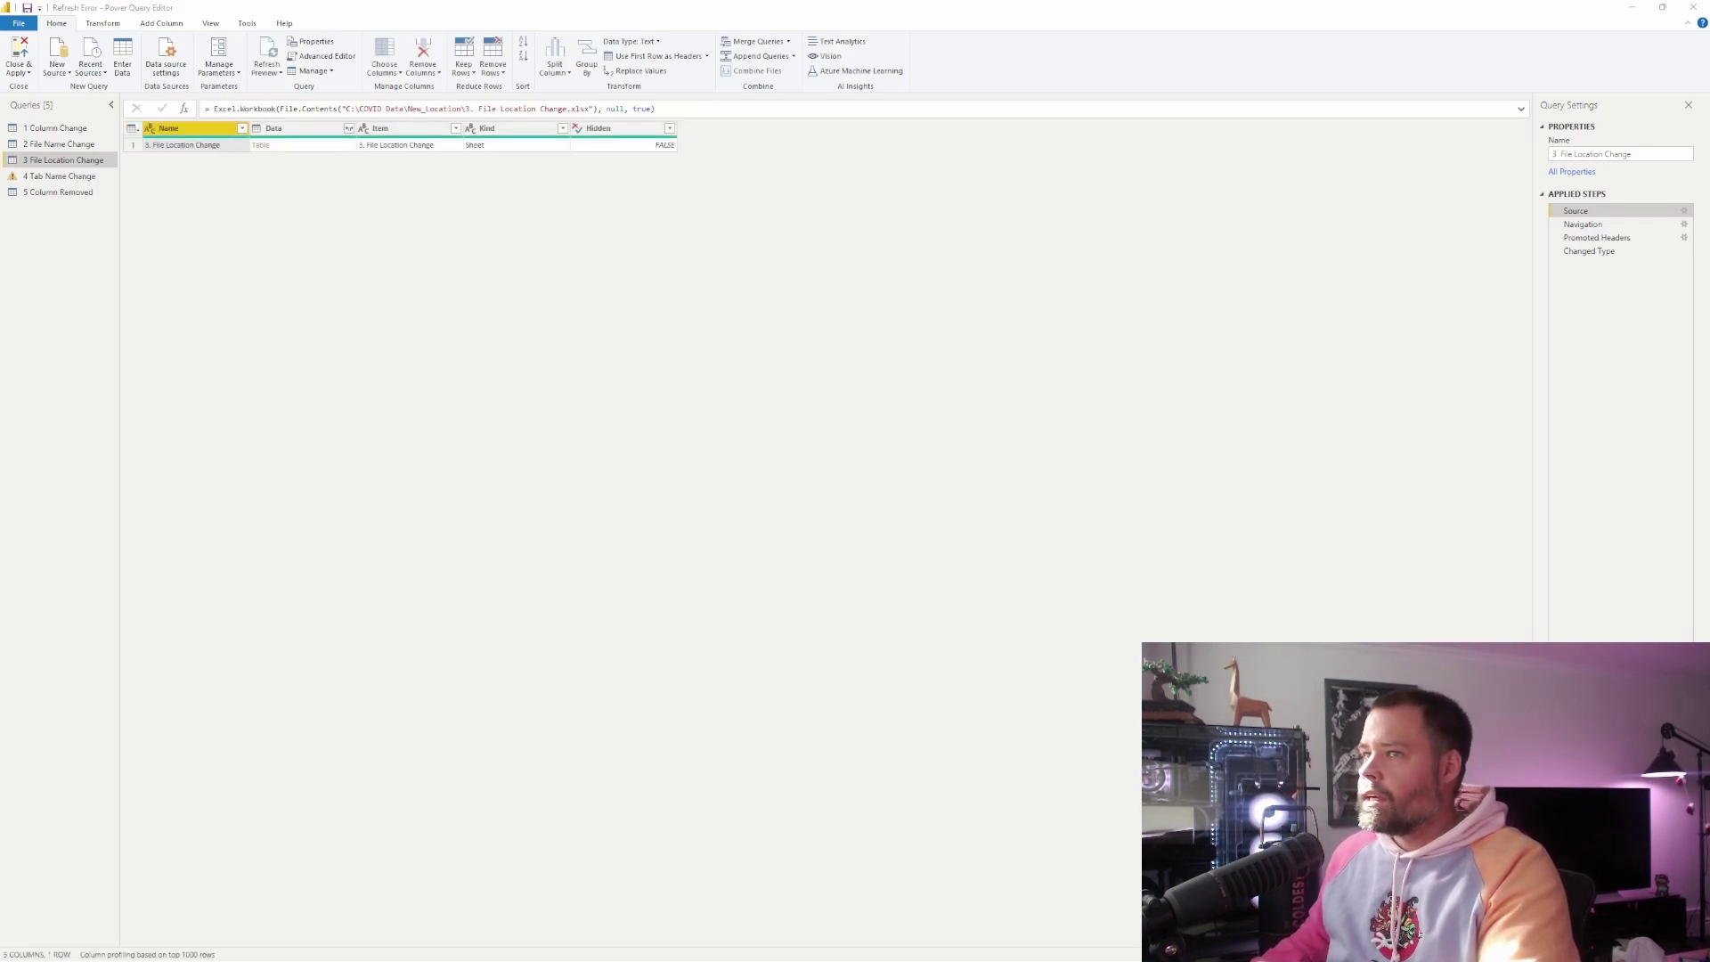
- Check the contents of the New_Location folder and view the Navigation step of the 3 File Location Change query
drag(833, 961, 817, 348)
double_click(694, 461)
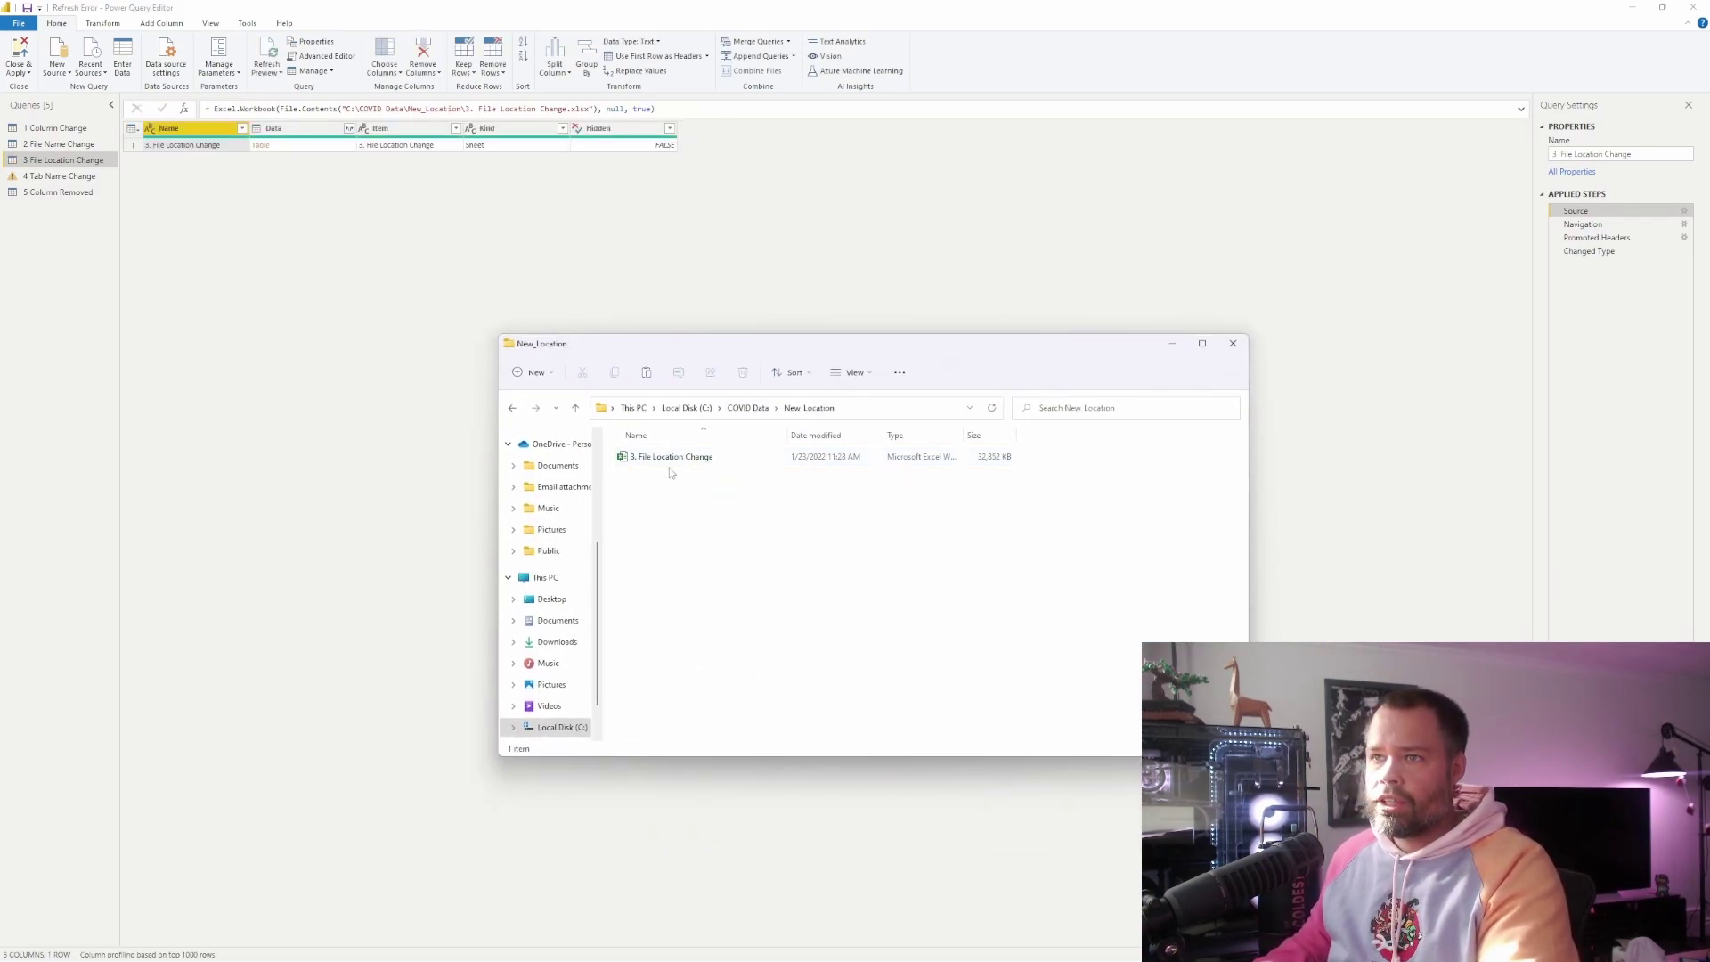
click(747, 407)
drag(777, 343, 1709, 330)
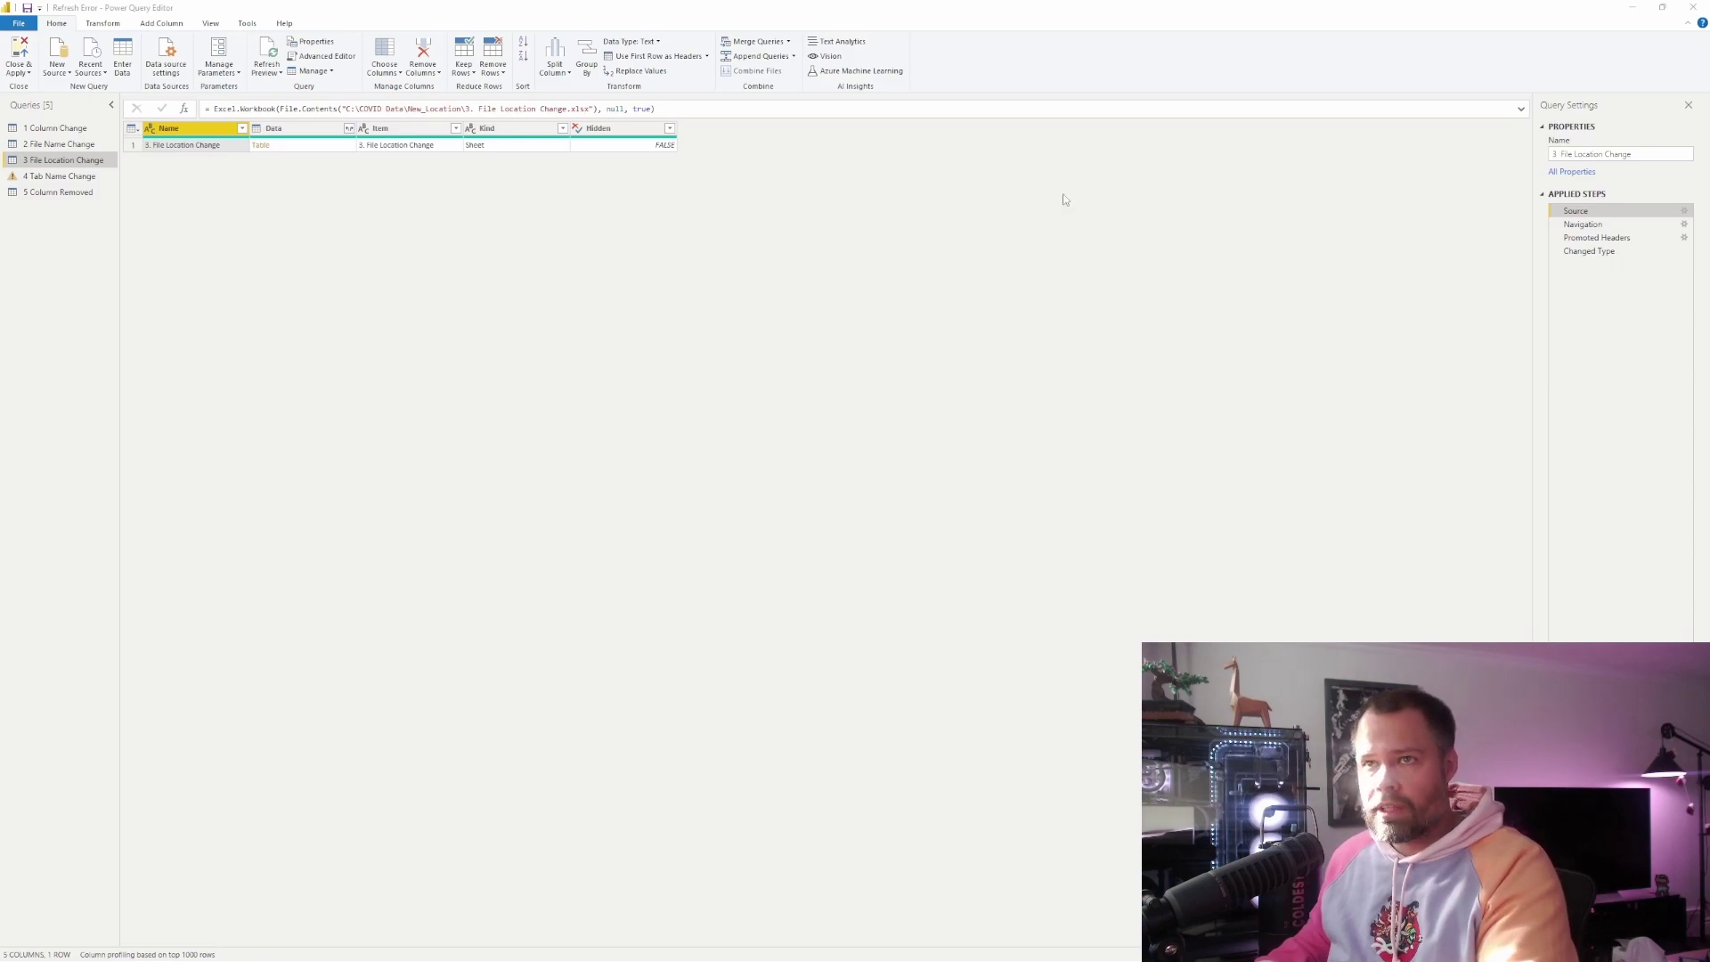
click(1599, 225)
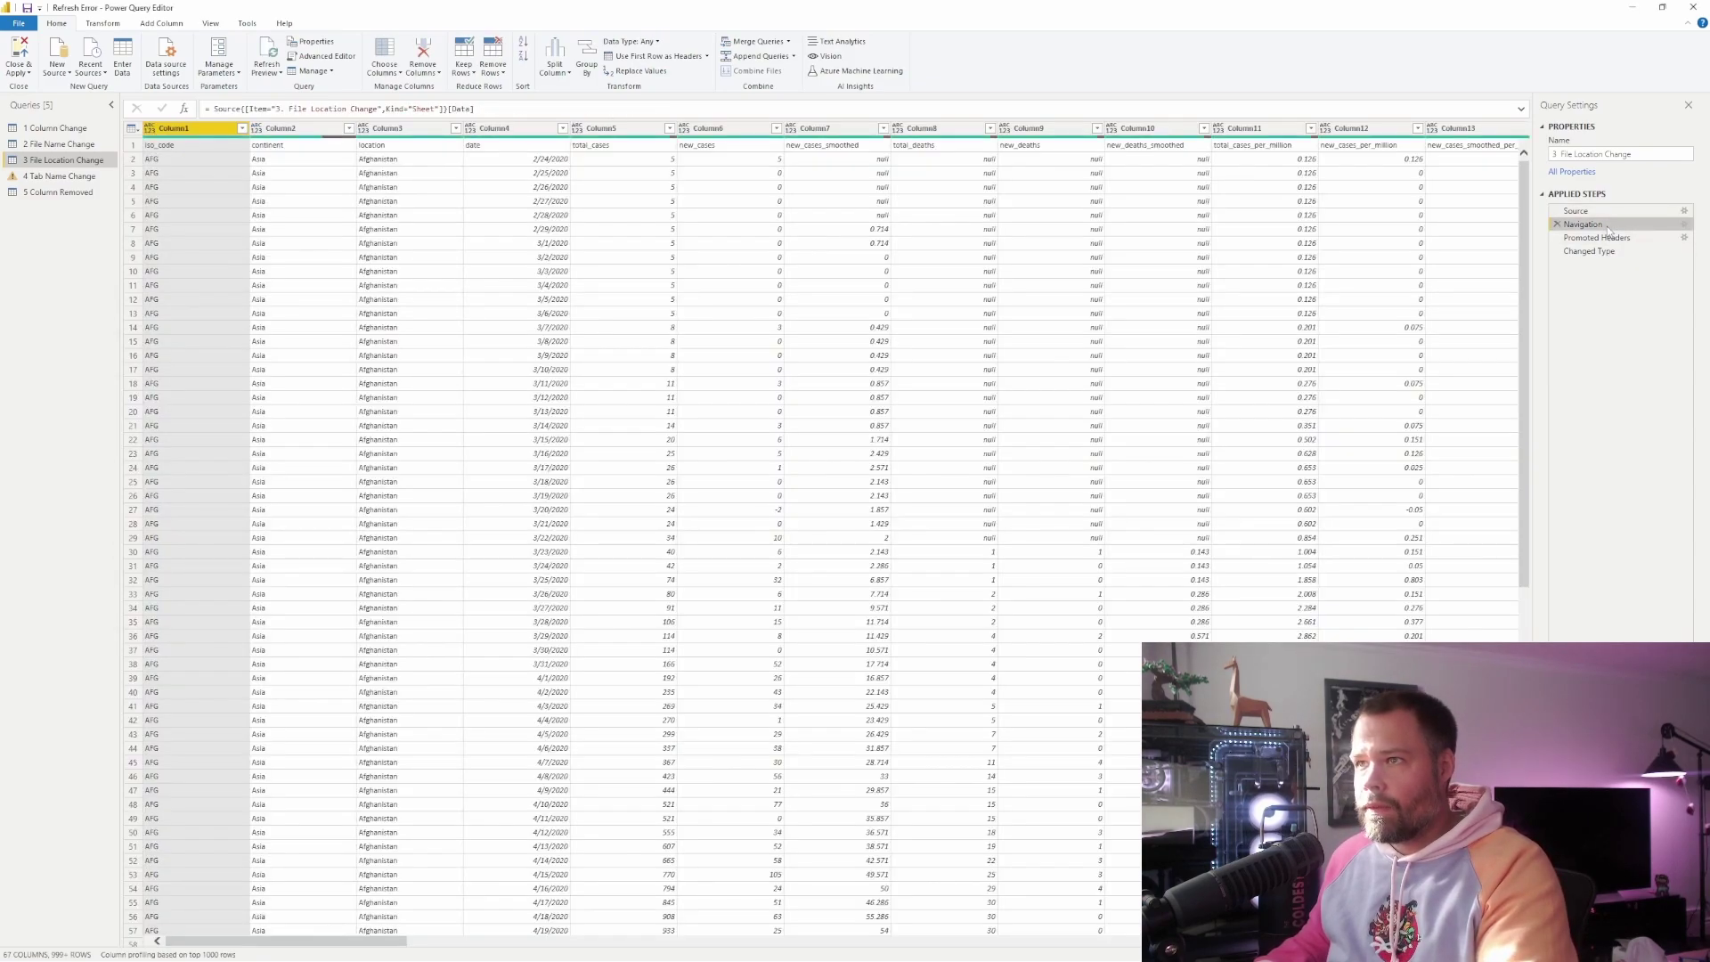
- Review the Promoted Headers and Changed Type steps of the 3 File Location Change query
click(1607, 237)
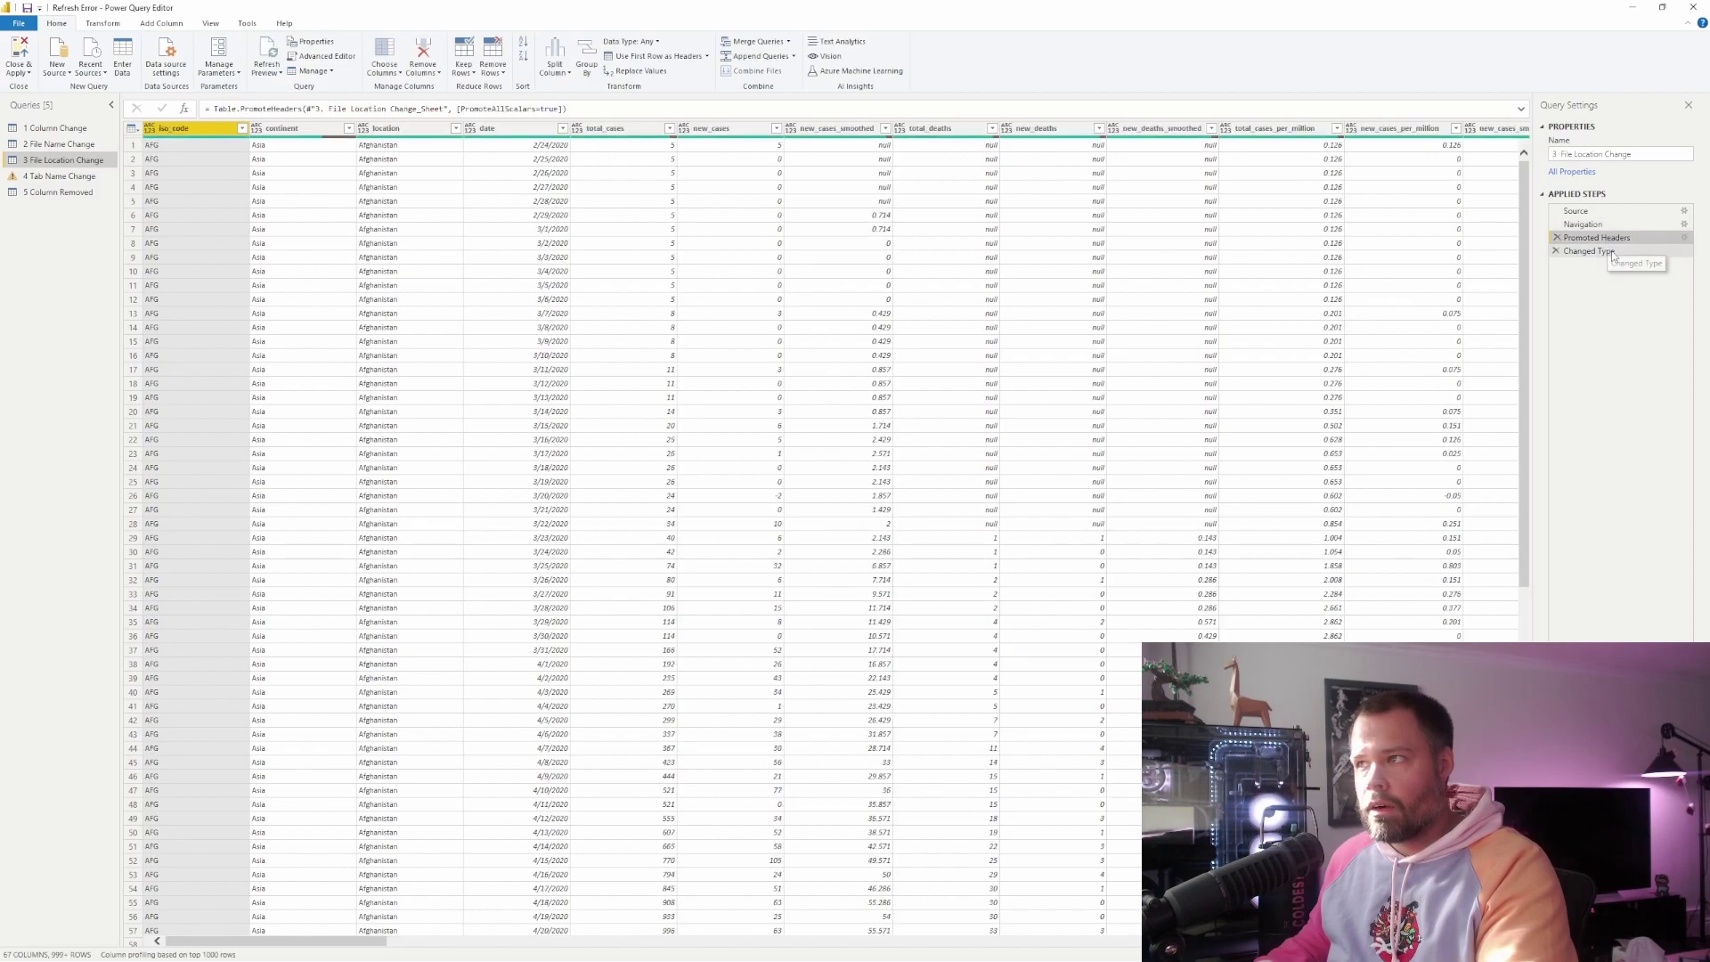
click(1594, 251)
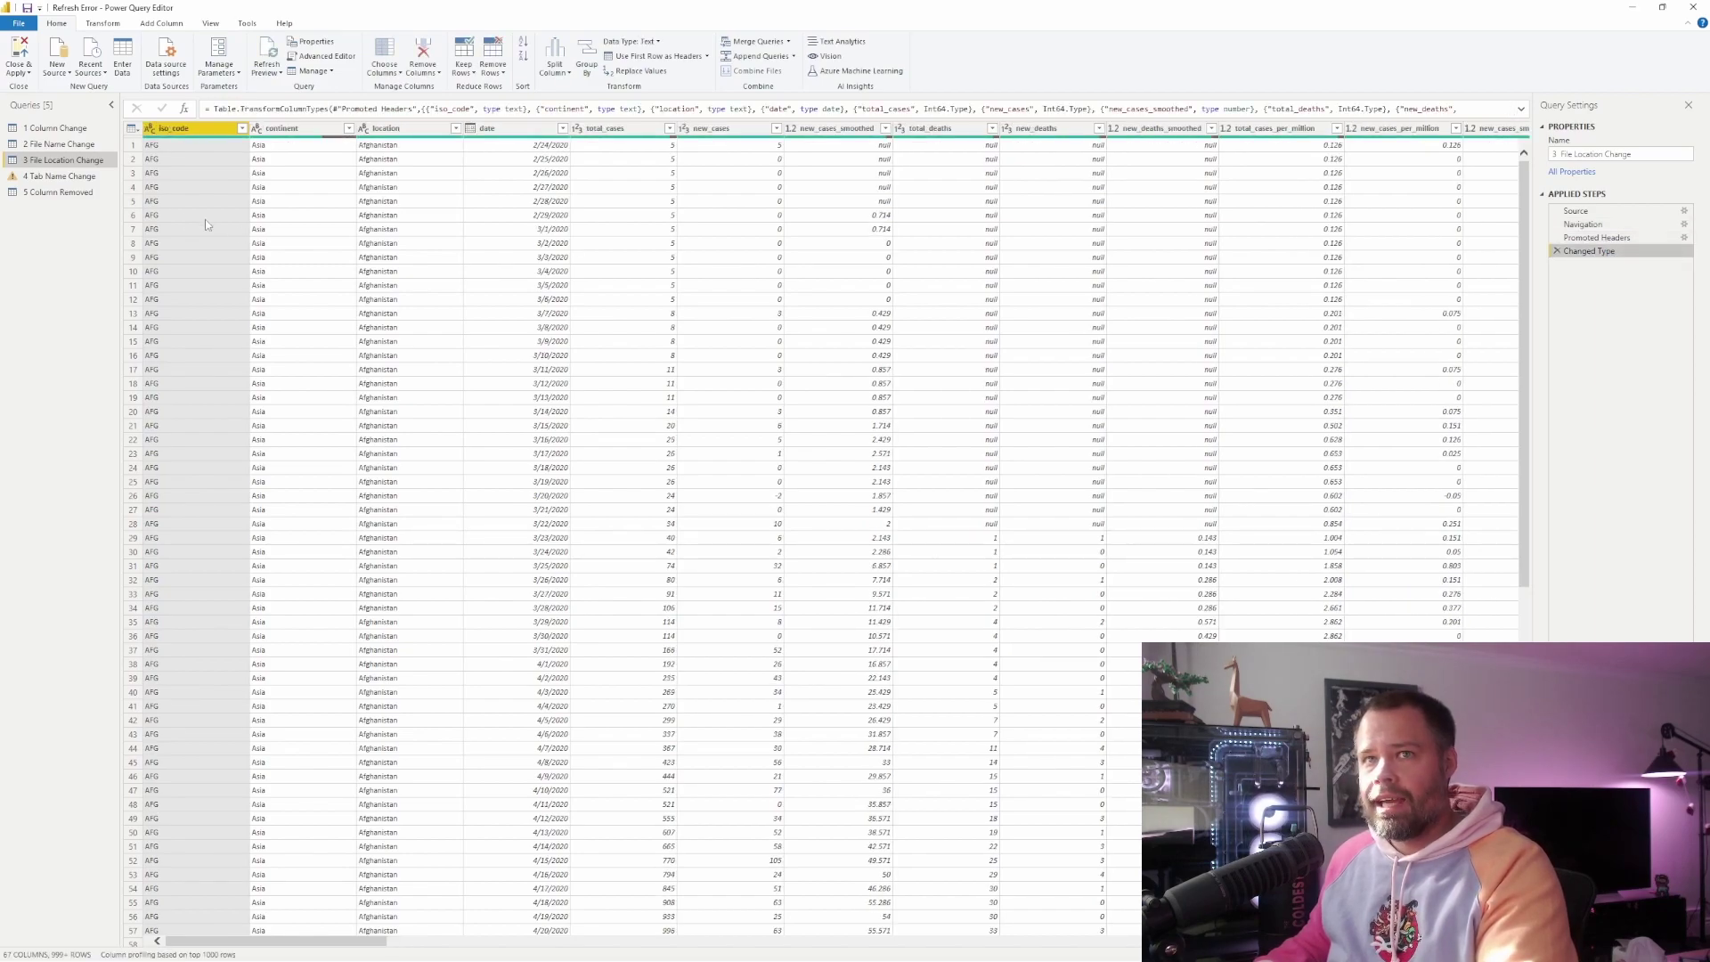
- Look up the sheet name in the 4 Tab Name Change query's Source and set the Navigation step's Item to "4. Tab_Name_Change"
click(62, 177)
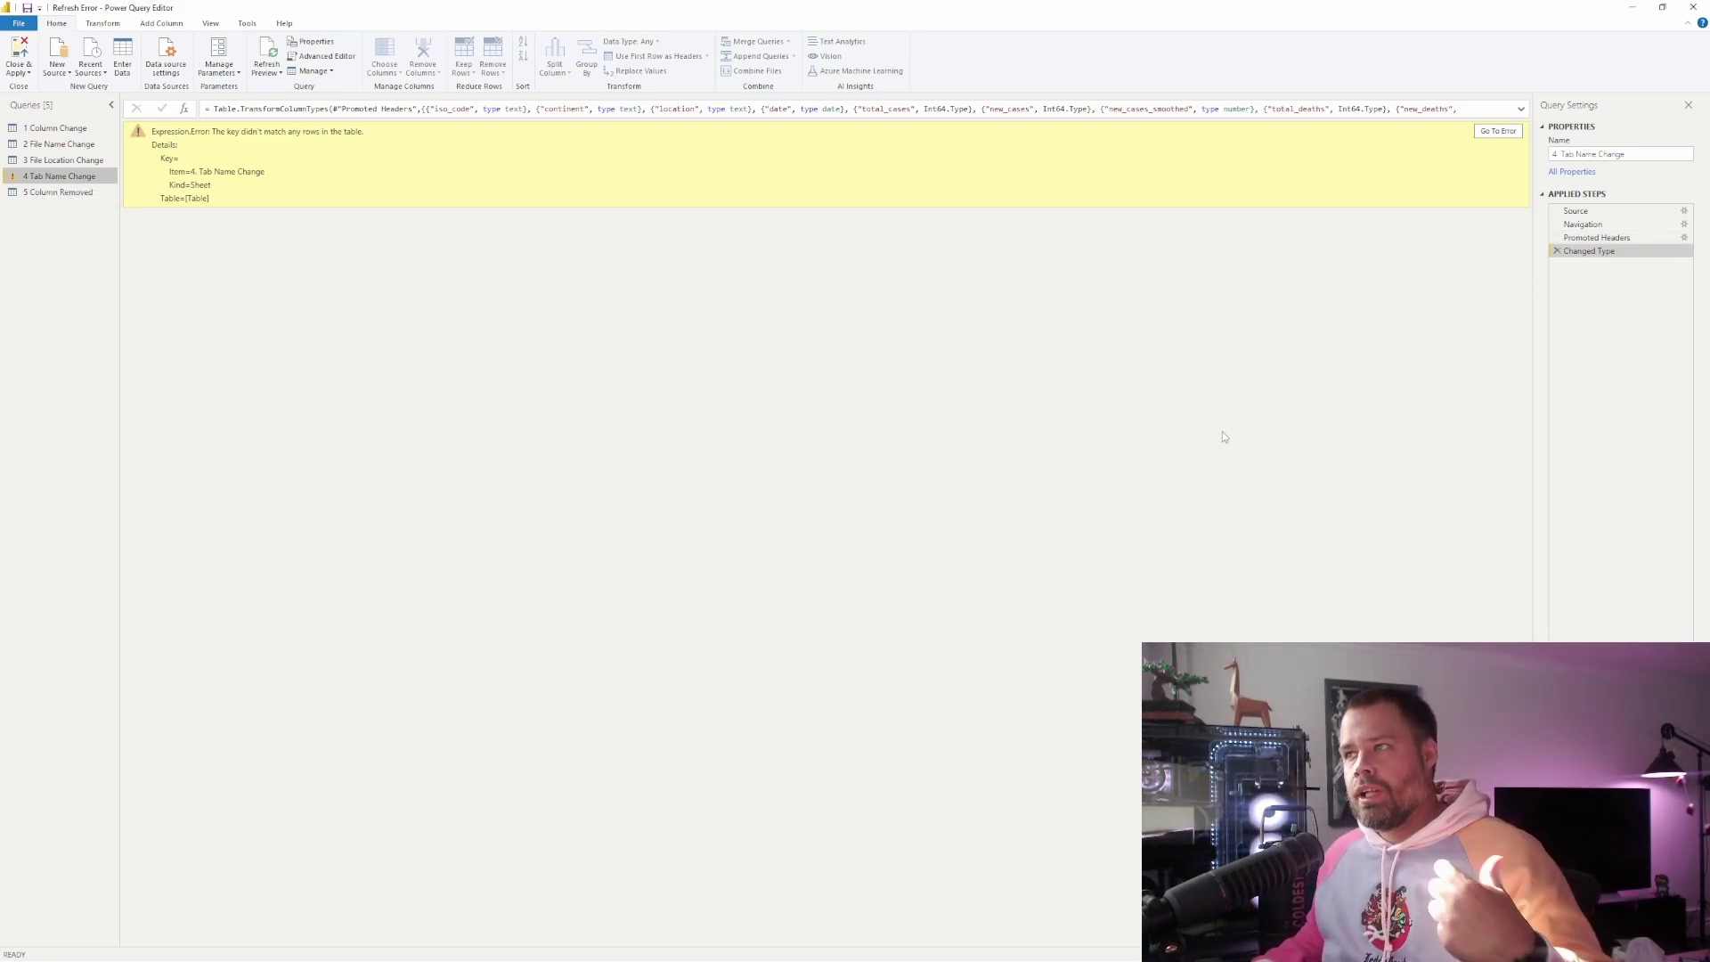
click(1597, 211)
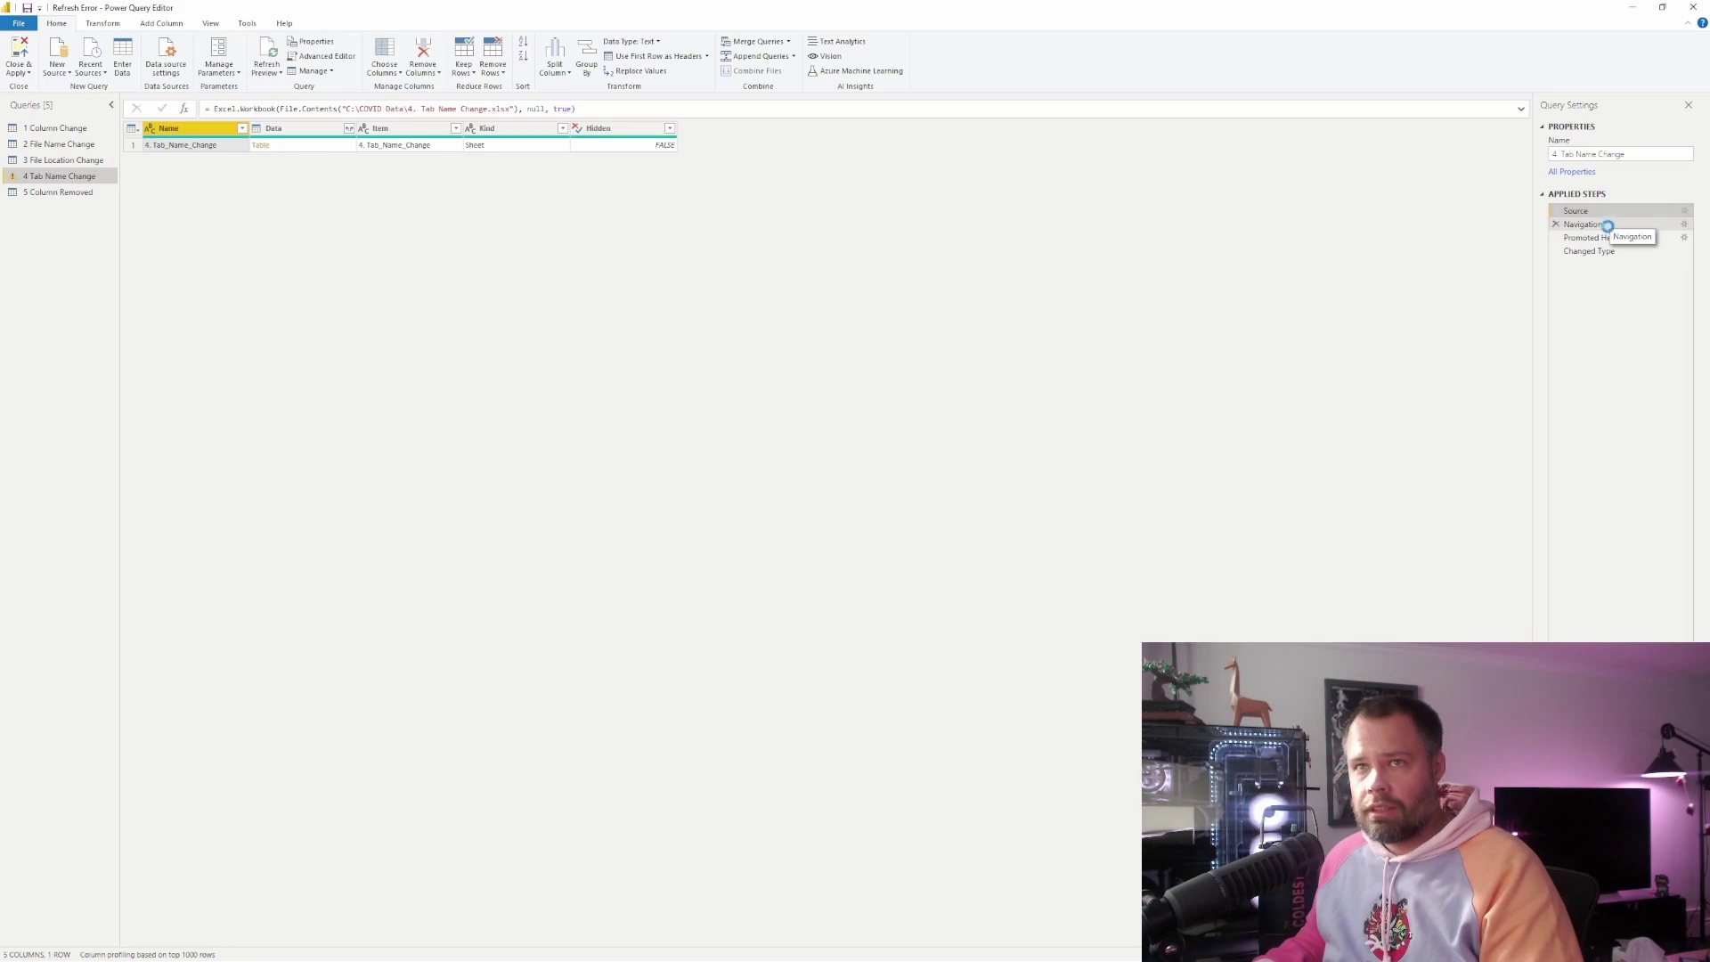
click(1608, 226)
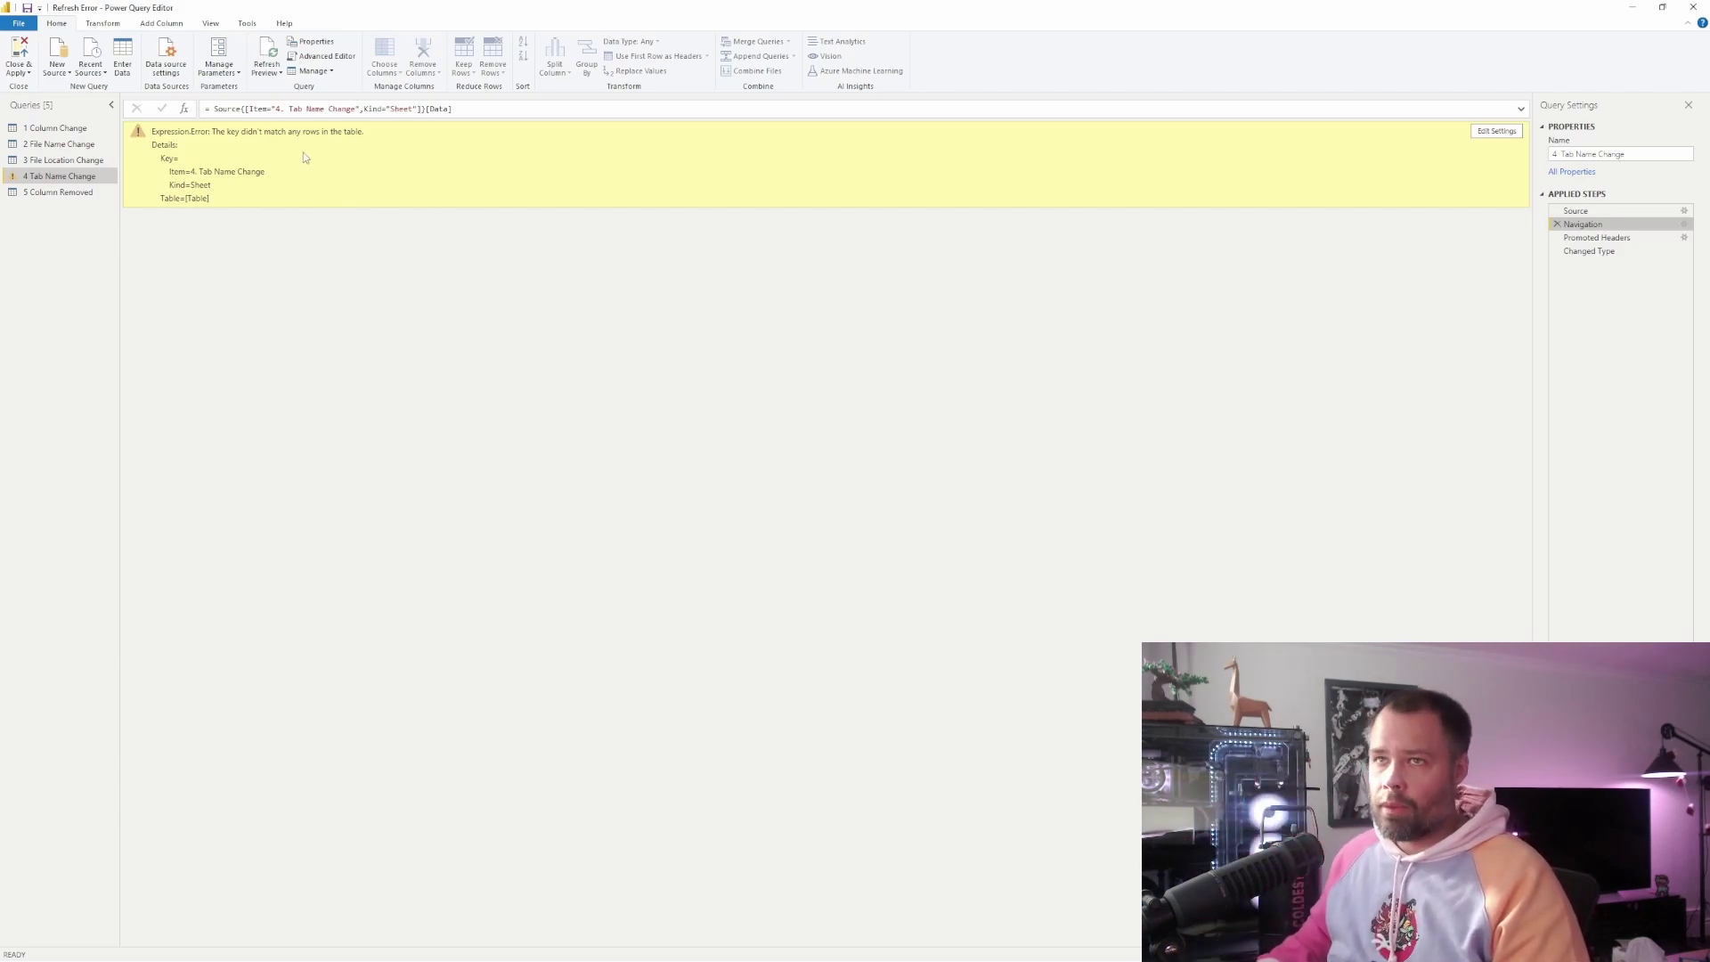
click(306, 107)
key(BackSpace)
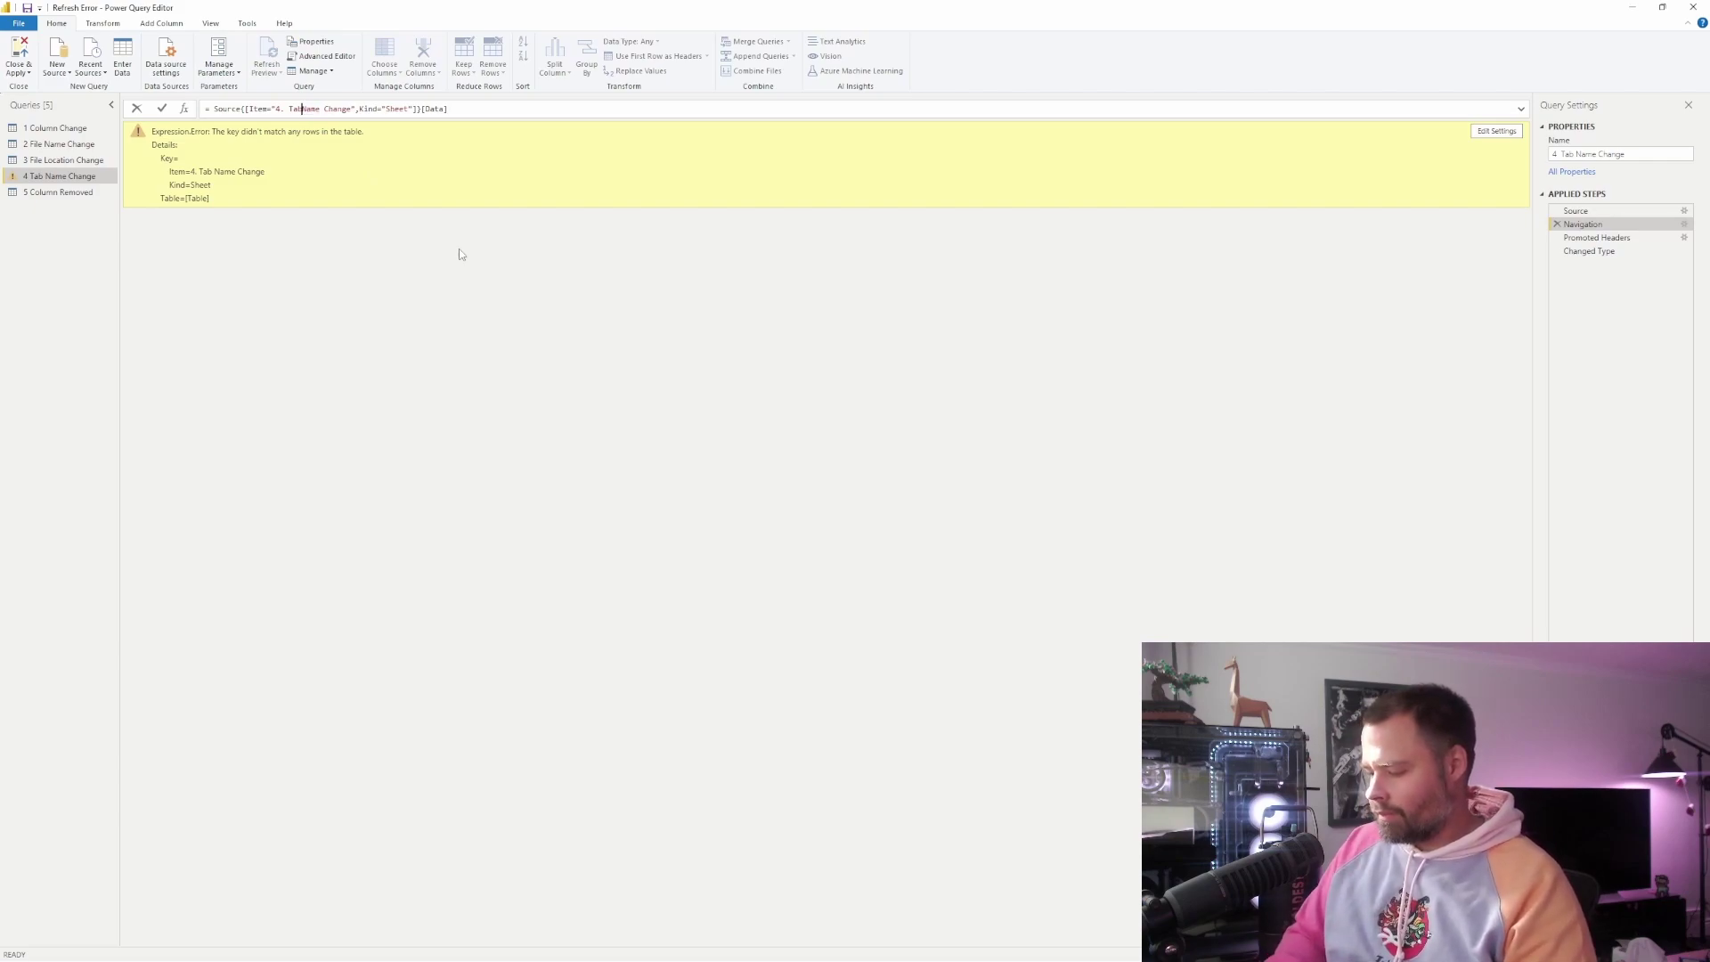
text(_)
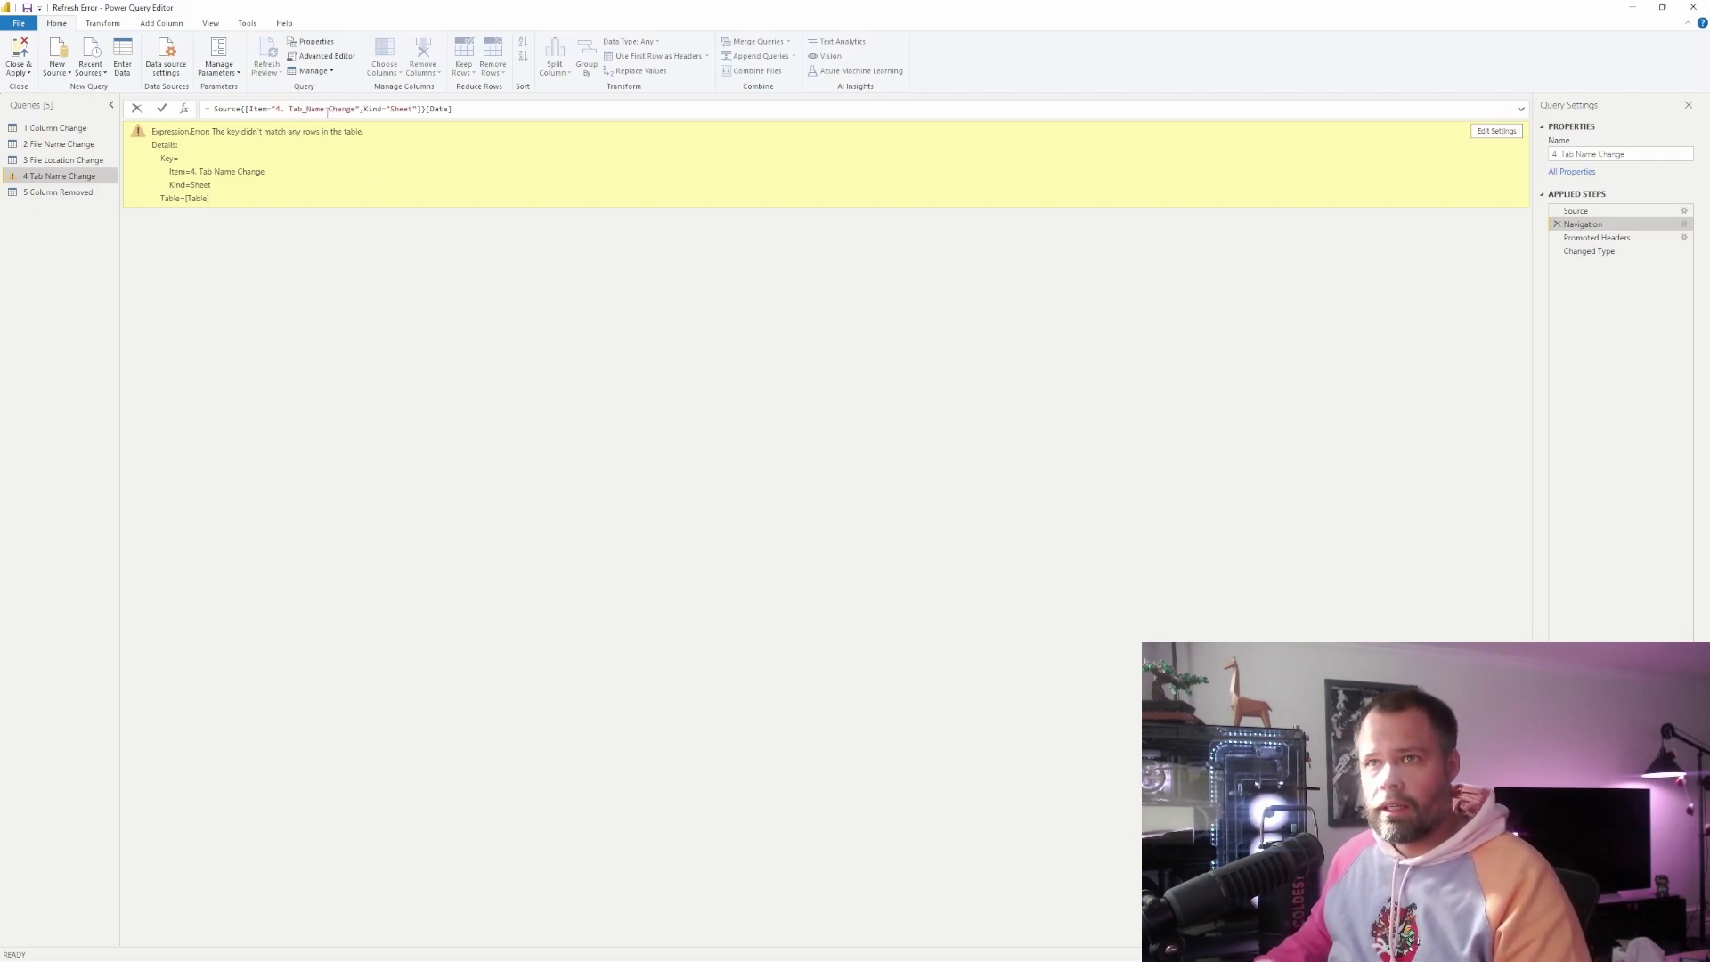
click(331, 108)
key(BackSpace)
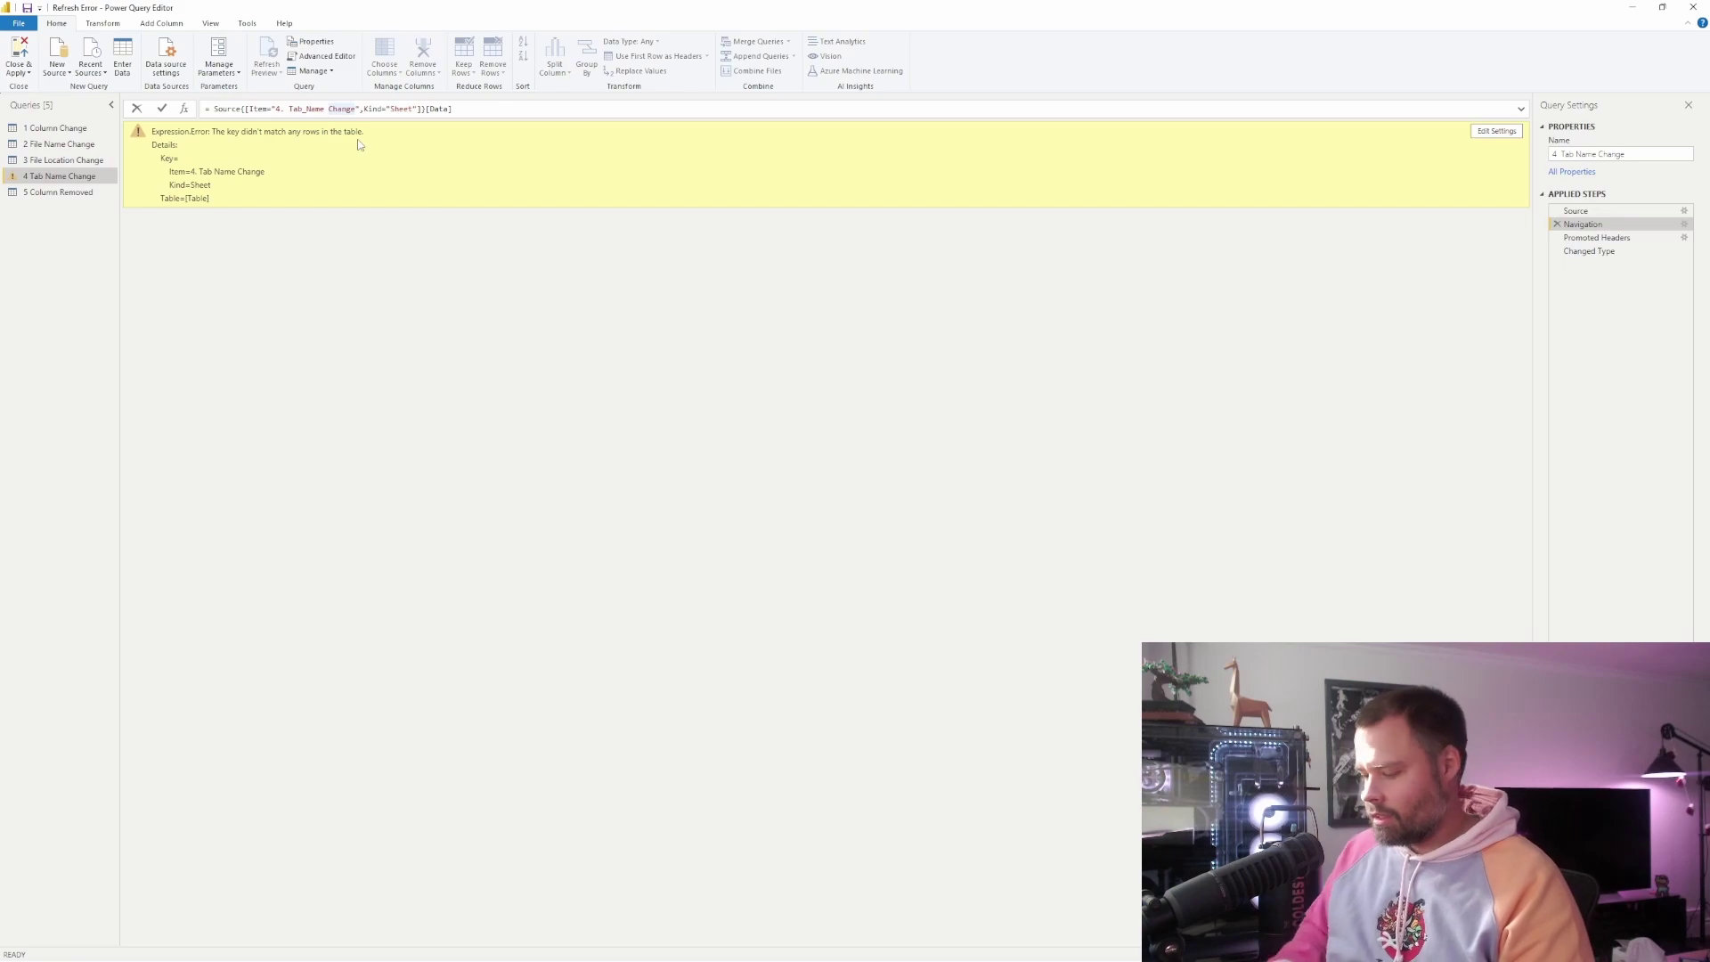
text(_)
click(474, 108)
key(Return)
- Review the 4 Tab Name Change query's applied steps from Source through Changed Type
click(1591, 211)
click(1587, 225)
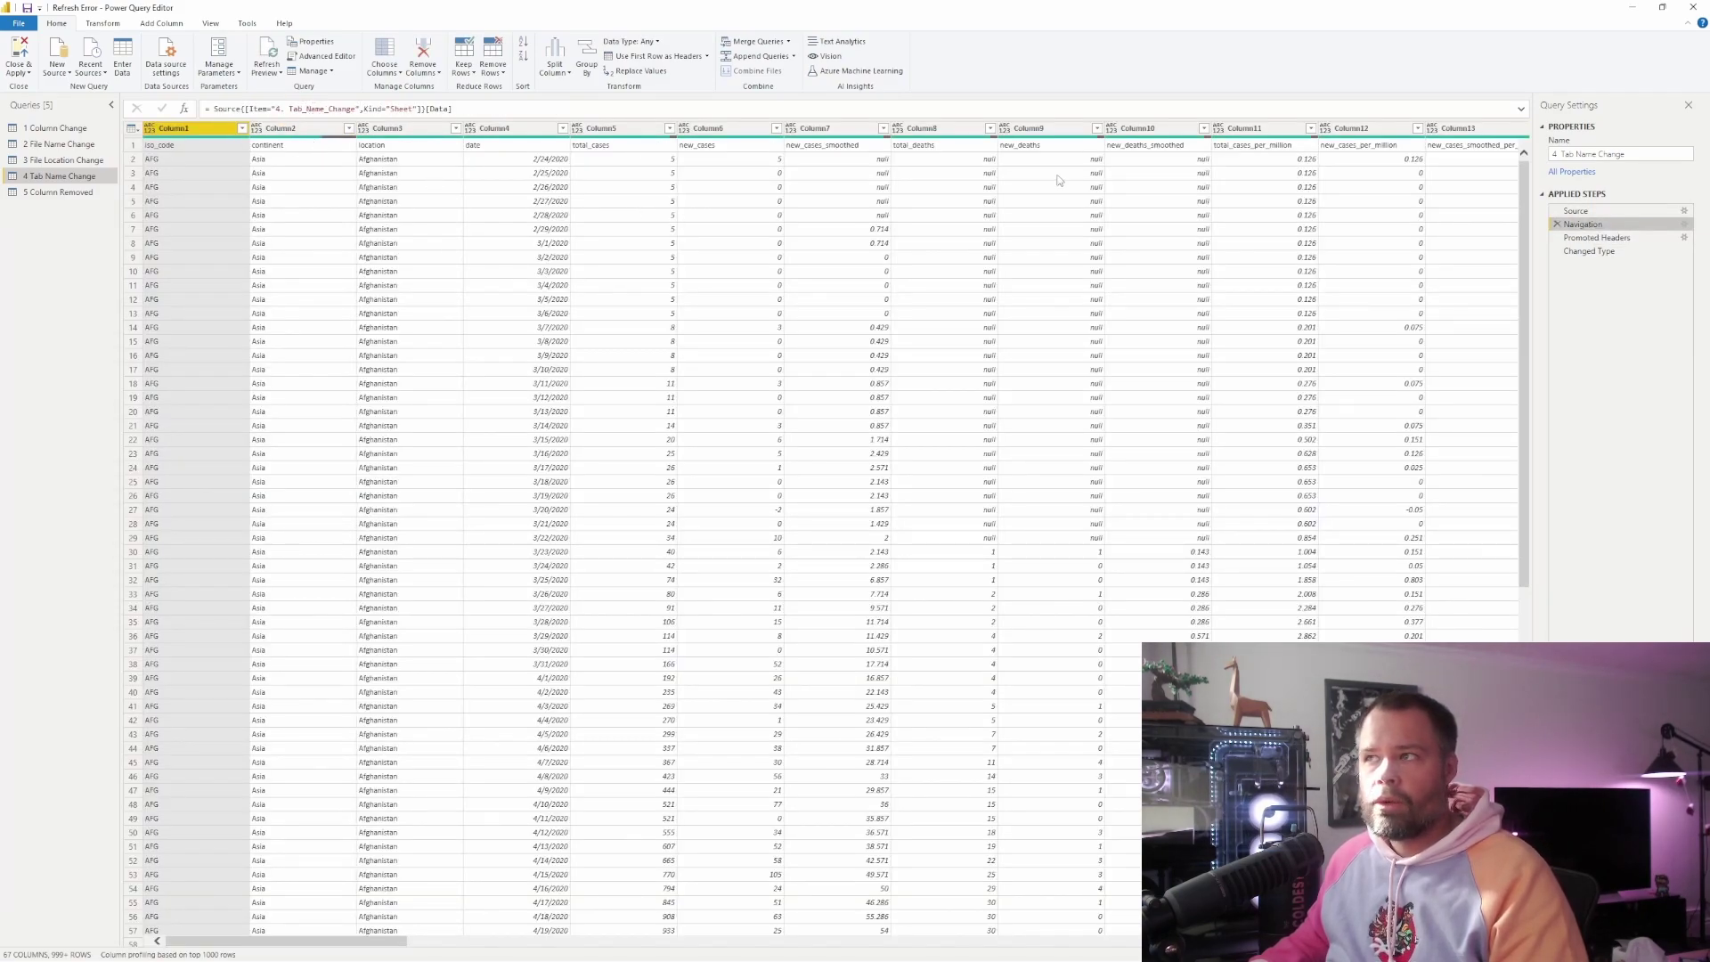
click(1603, 239)
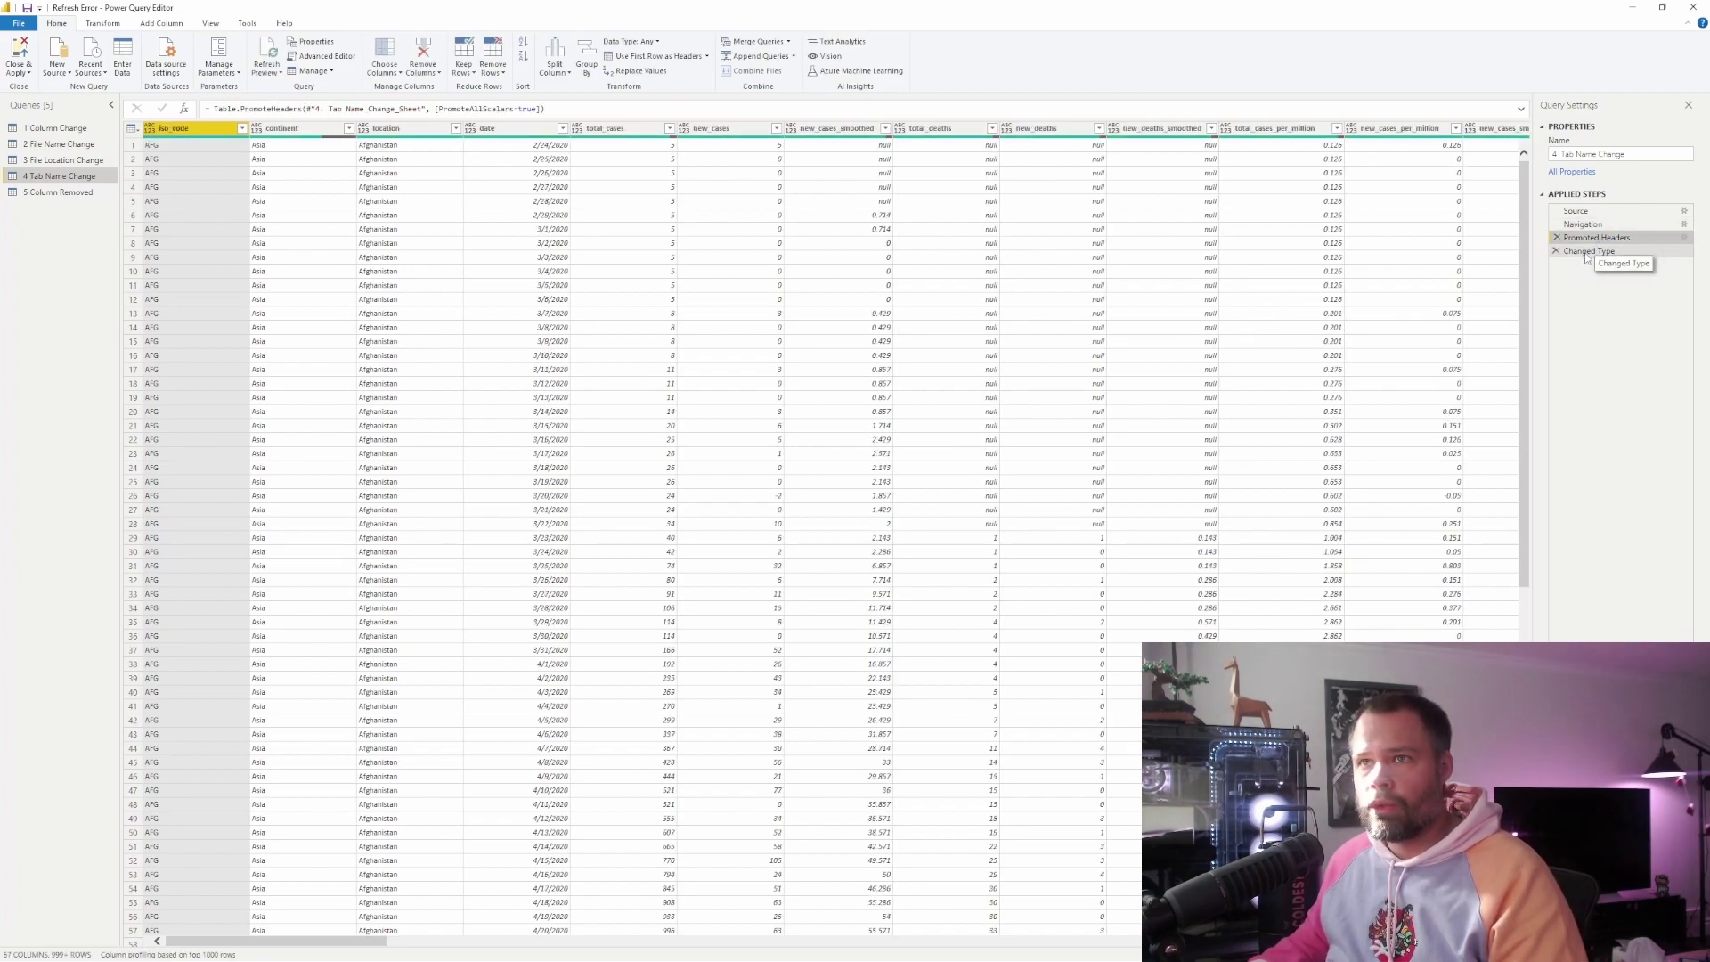
click(1586, 255)
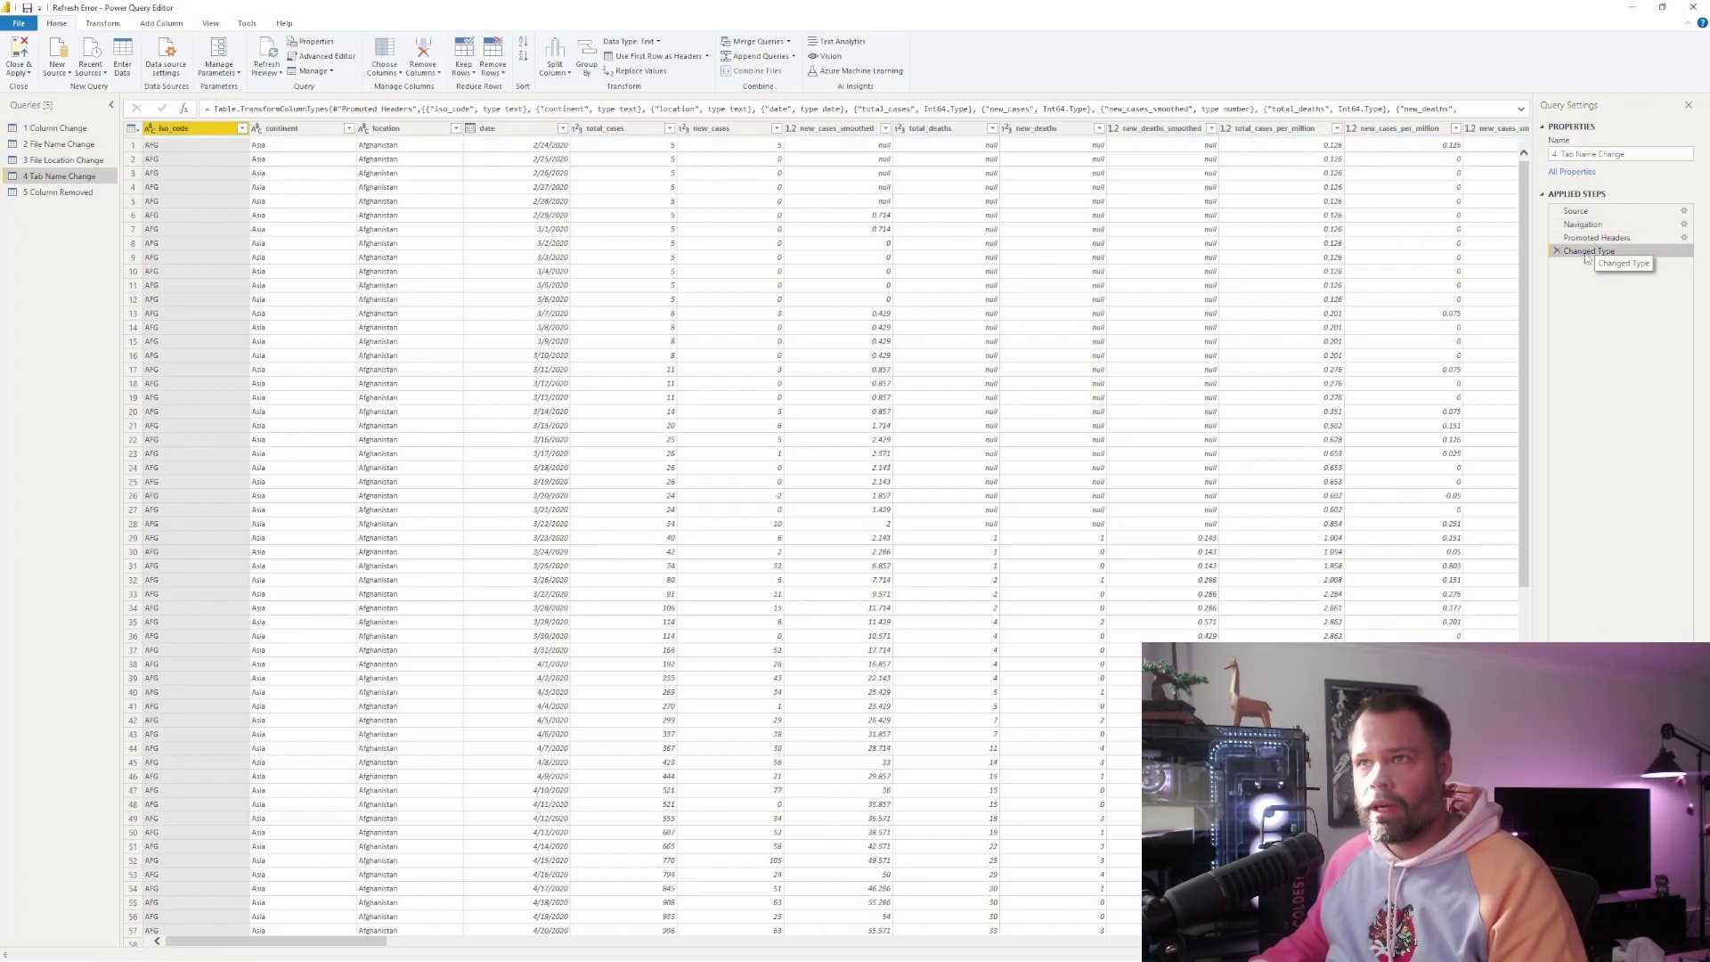
- Refresh the preview of the 5 Column Removed query and compare its Promoted Headers columns with the Changed Type step
click(54, 193)
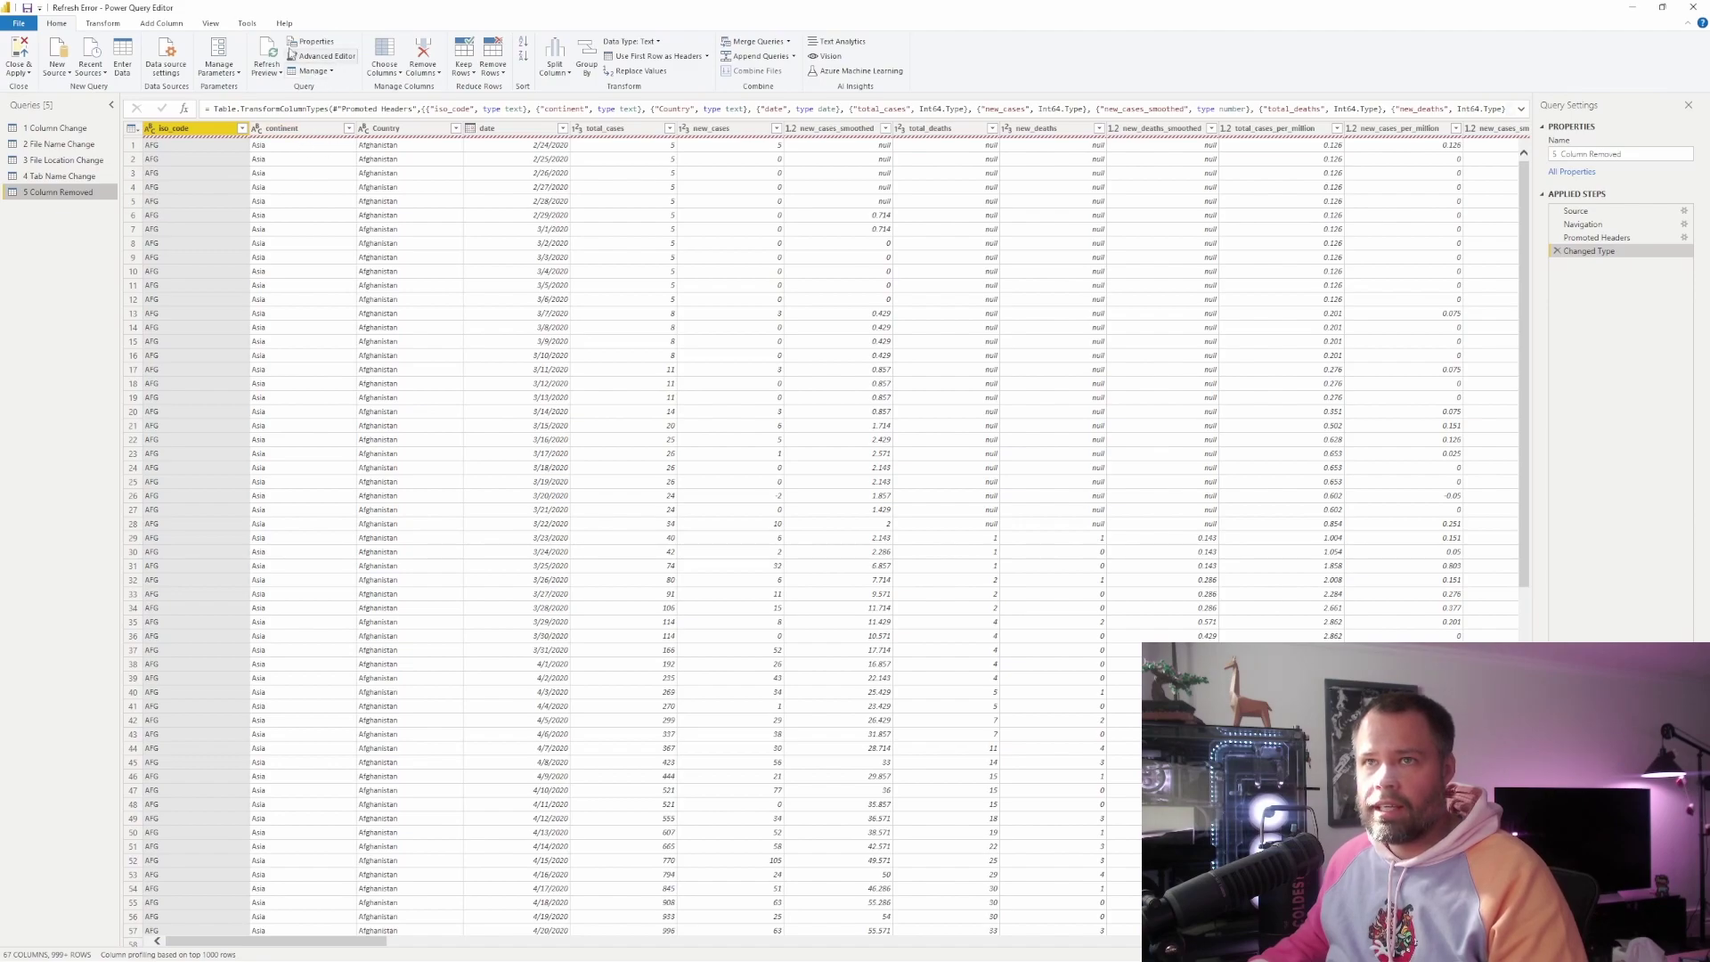
click(270, 51)
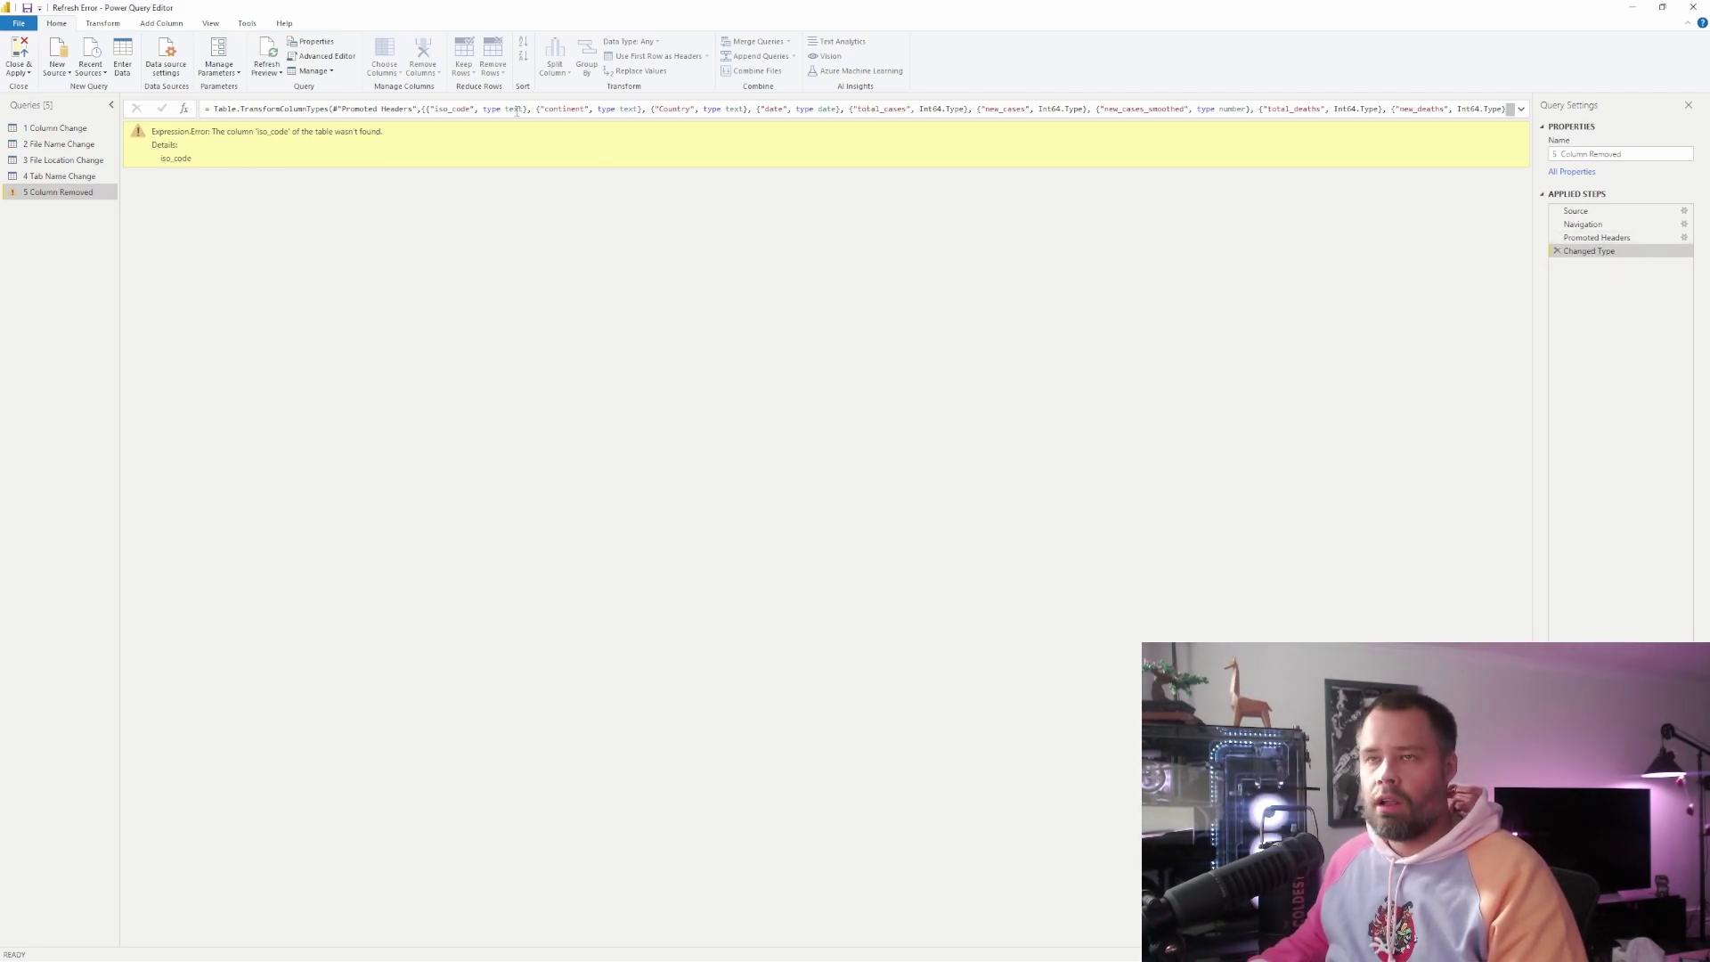
click(1594, 238)
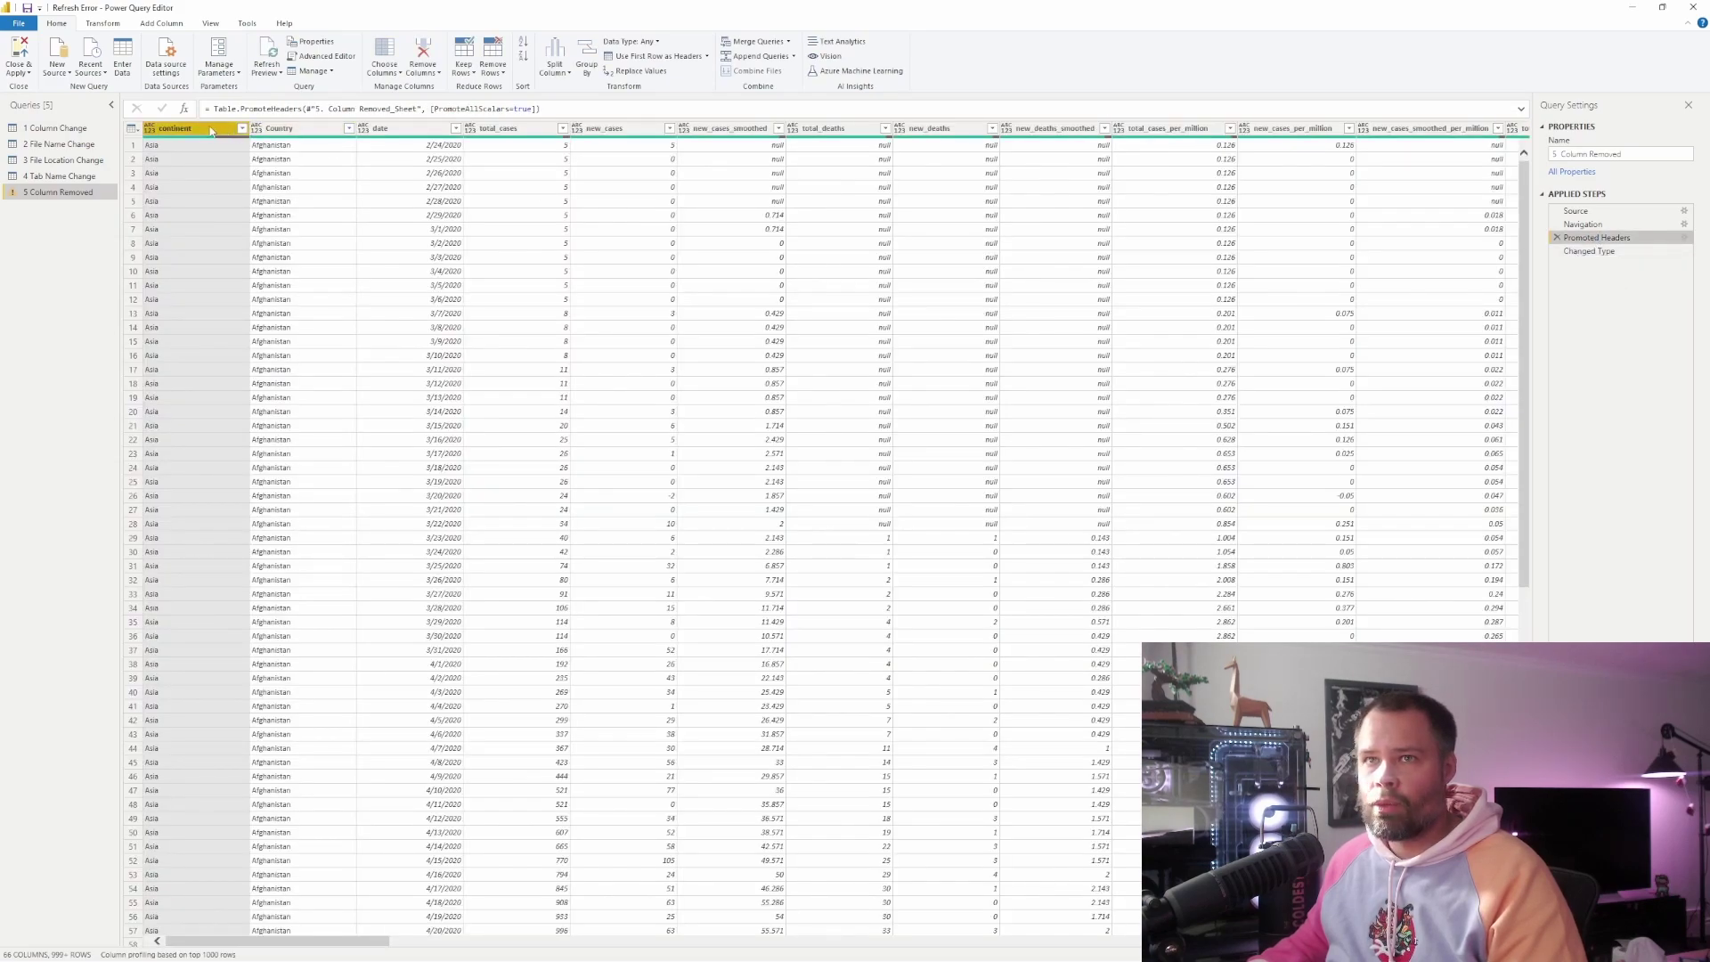
click(1596, 252)
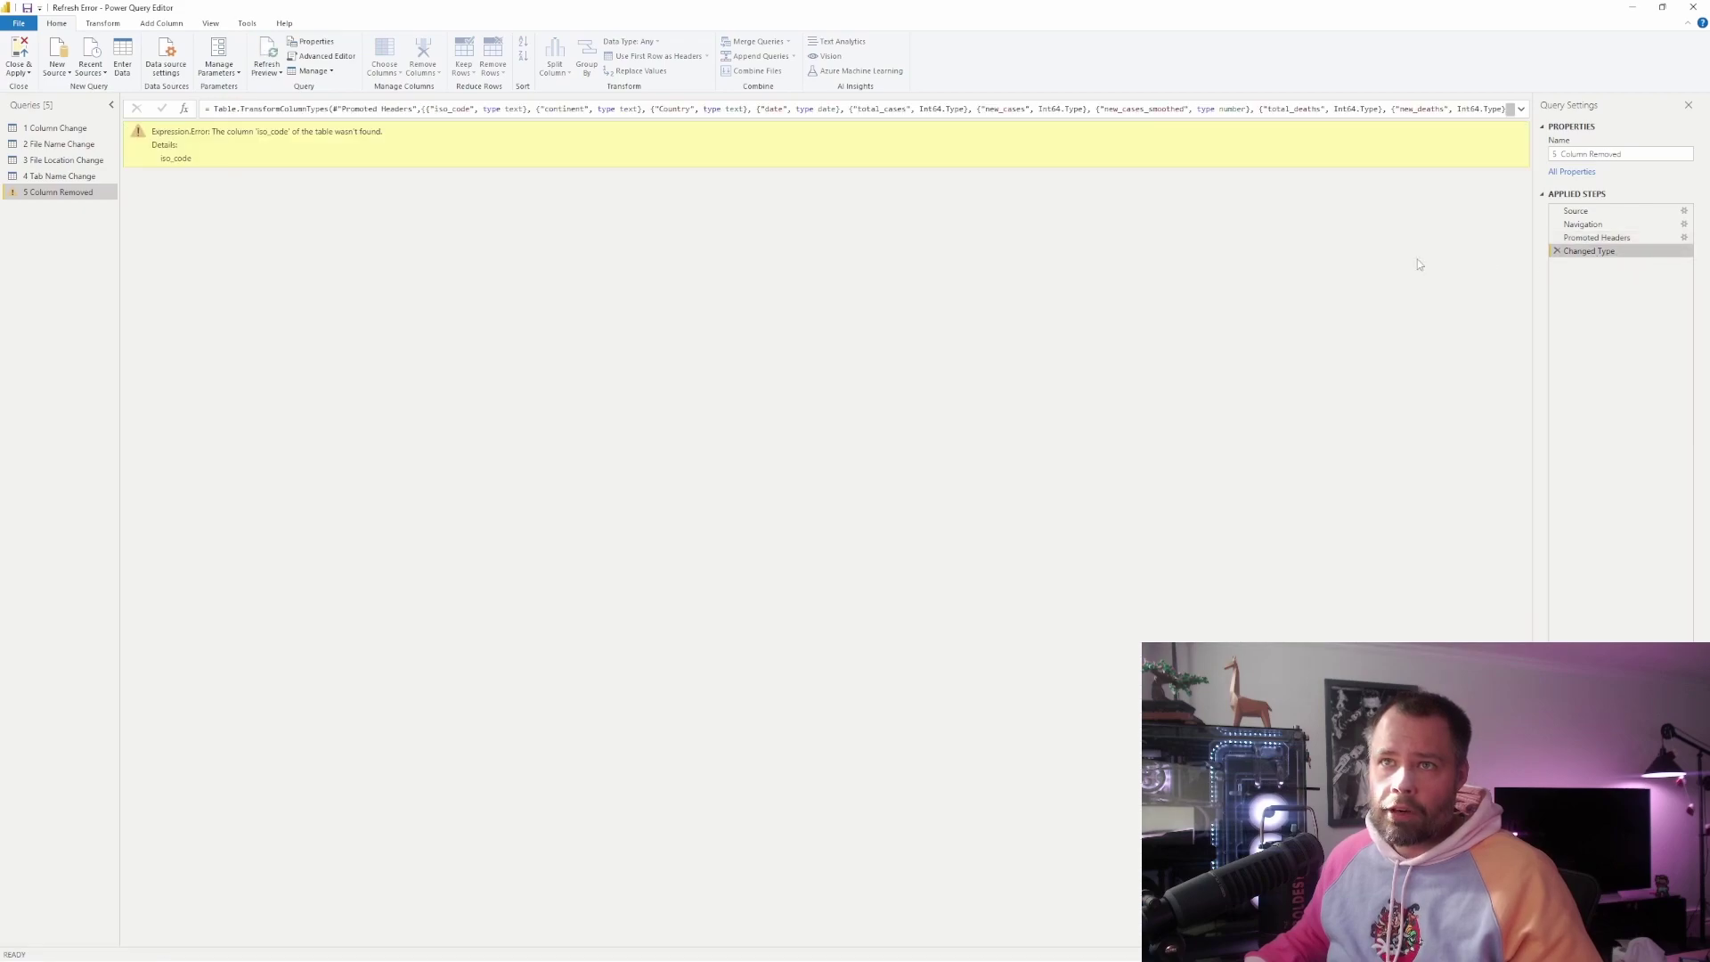
- Remove the {"iso_code", type text} entry from the 5 Column Removed query's Changed Type formula, then close the editor and apply the changes
click(532, 108)
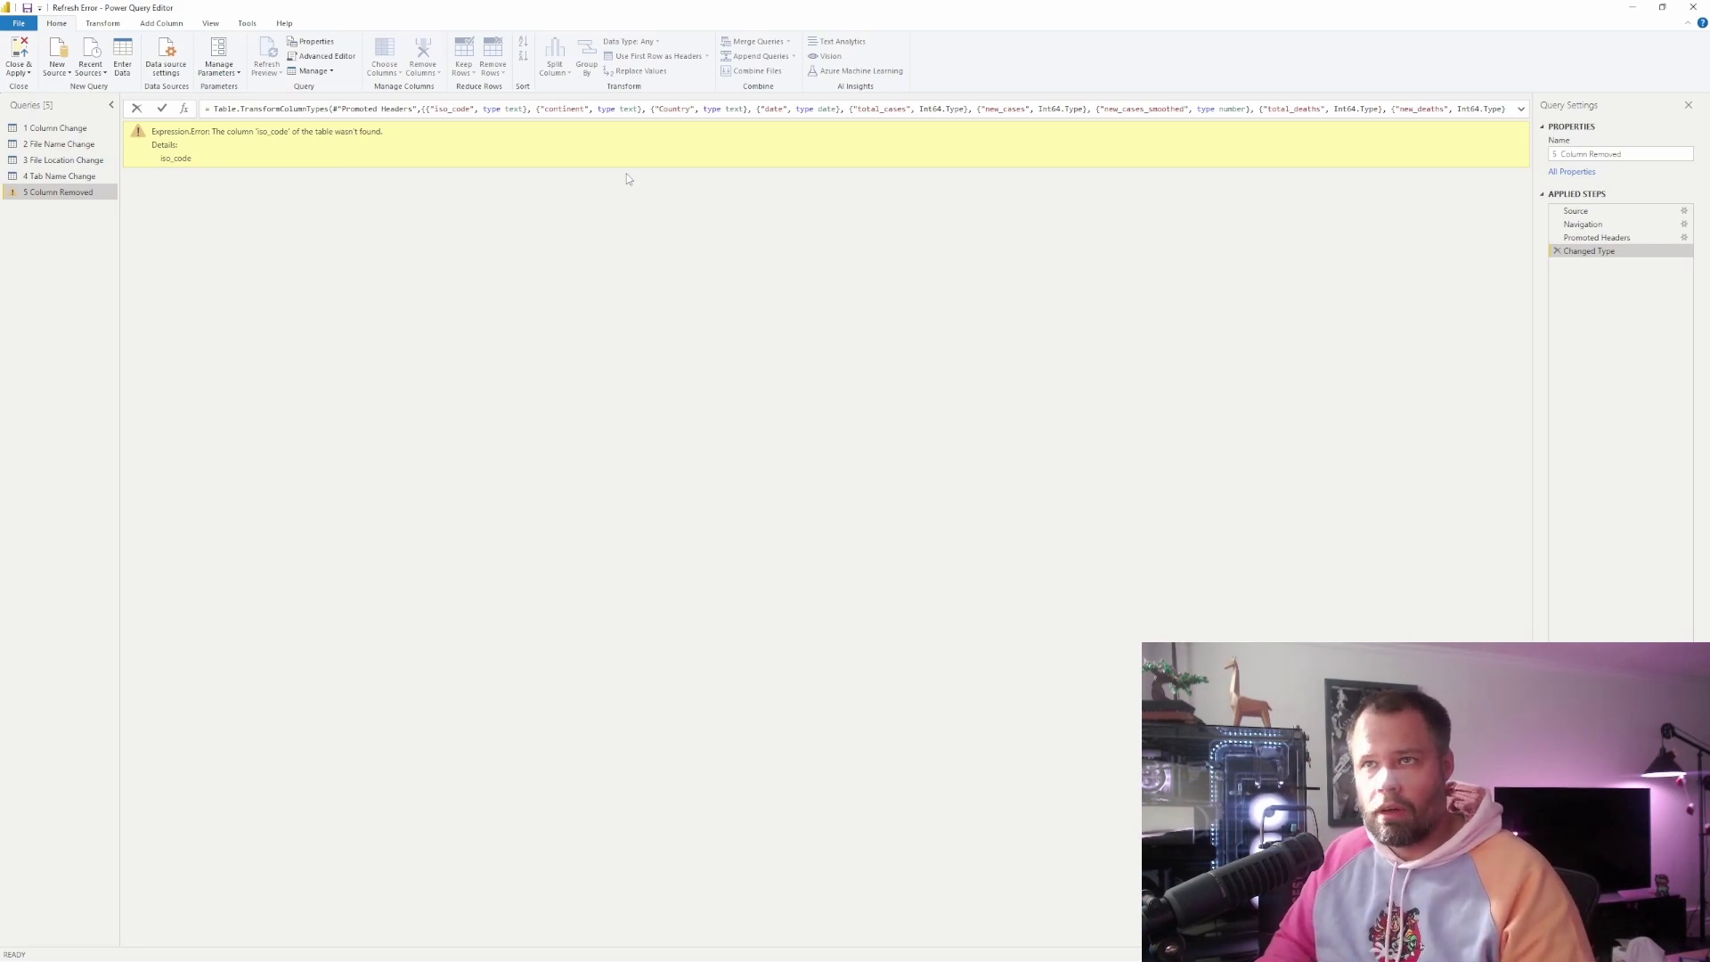
key(BackSpace)
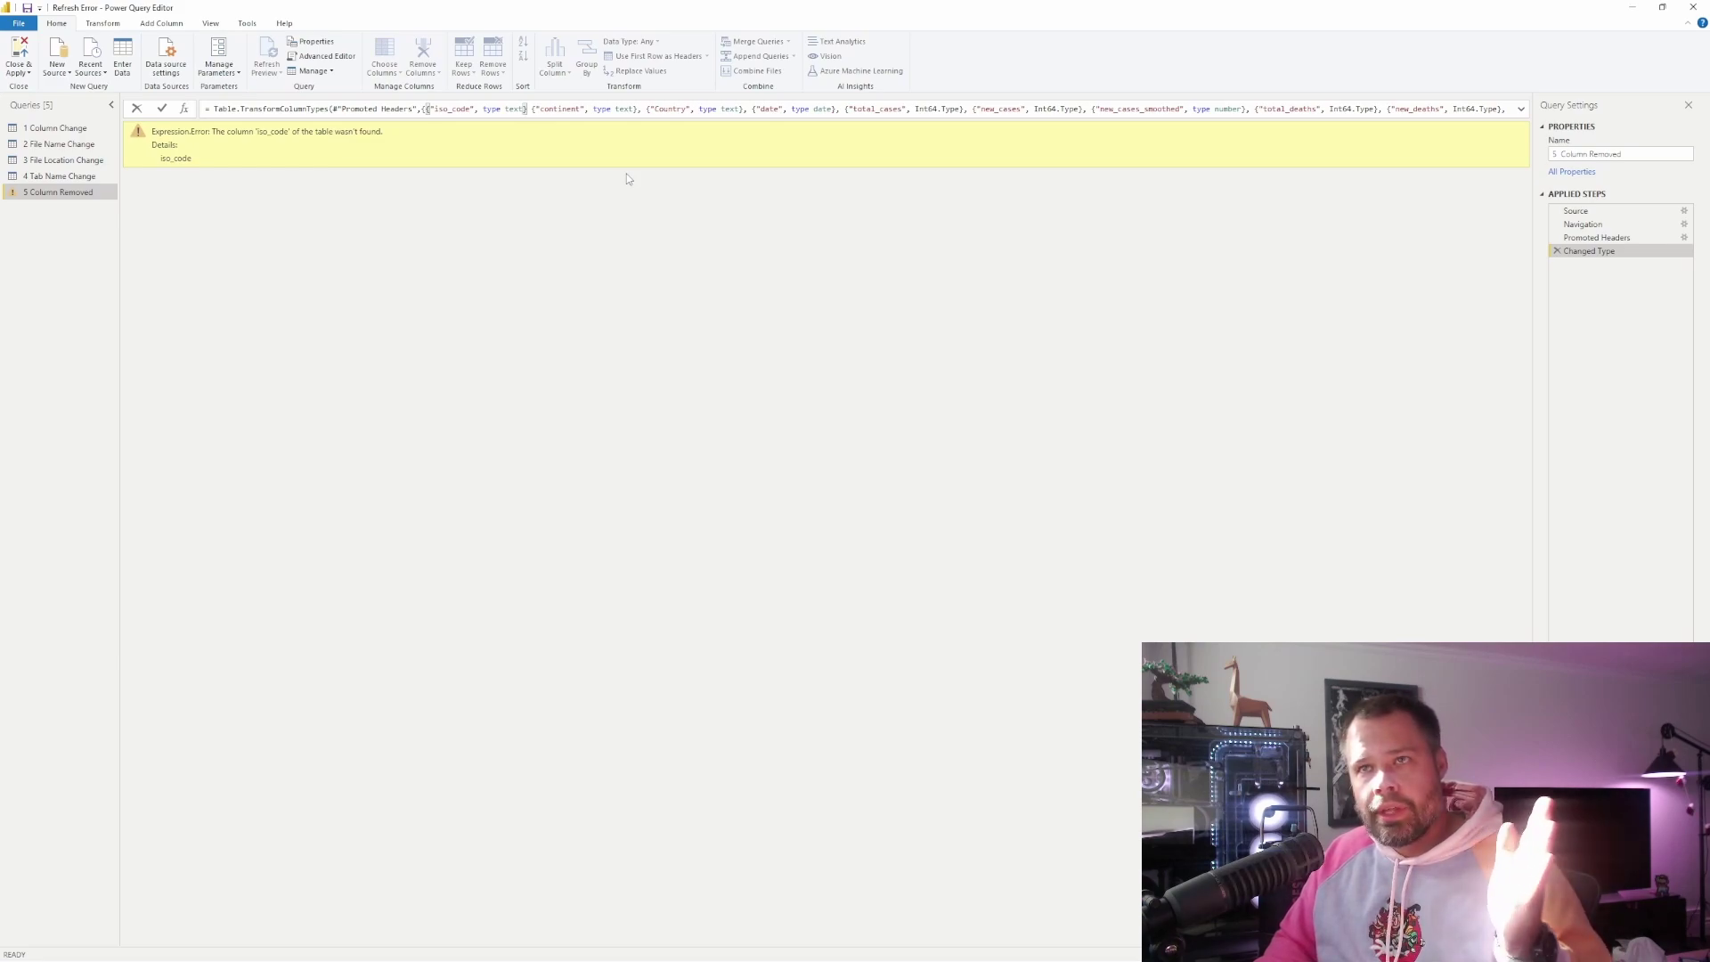
key(BackSpace)
key(BackSpace)
key(BackSpace)
key(BackSpace)
key(BackSpace)
key(BackSpace)
key(BackSpace)
key(BackSpace)
key(BackSpace)
key(BackSpace)
key(BackSpace)
key(BackSpace)
key(BackSpace)
key(BackSpace)
key(BackSpace)
key(BackSpace)
key(BackSpace)
key(BackSpace)
key(BackSpace)
key(BackSpace)
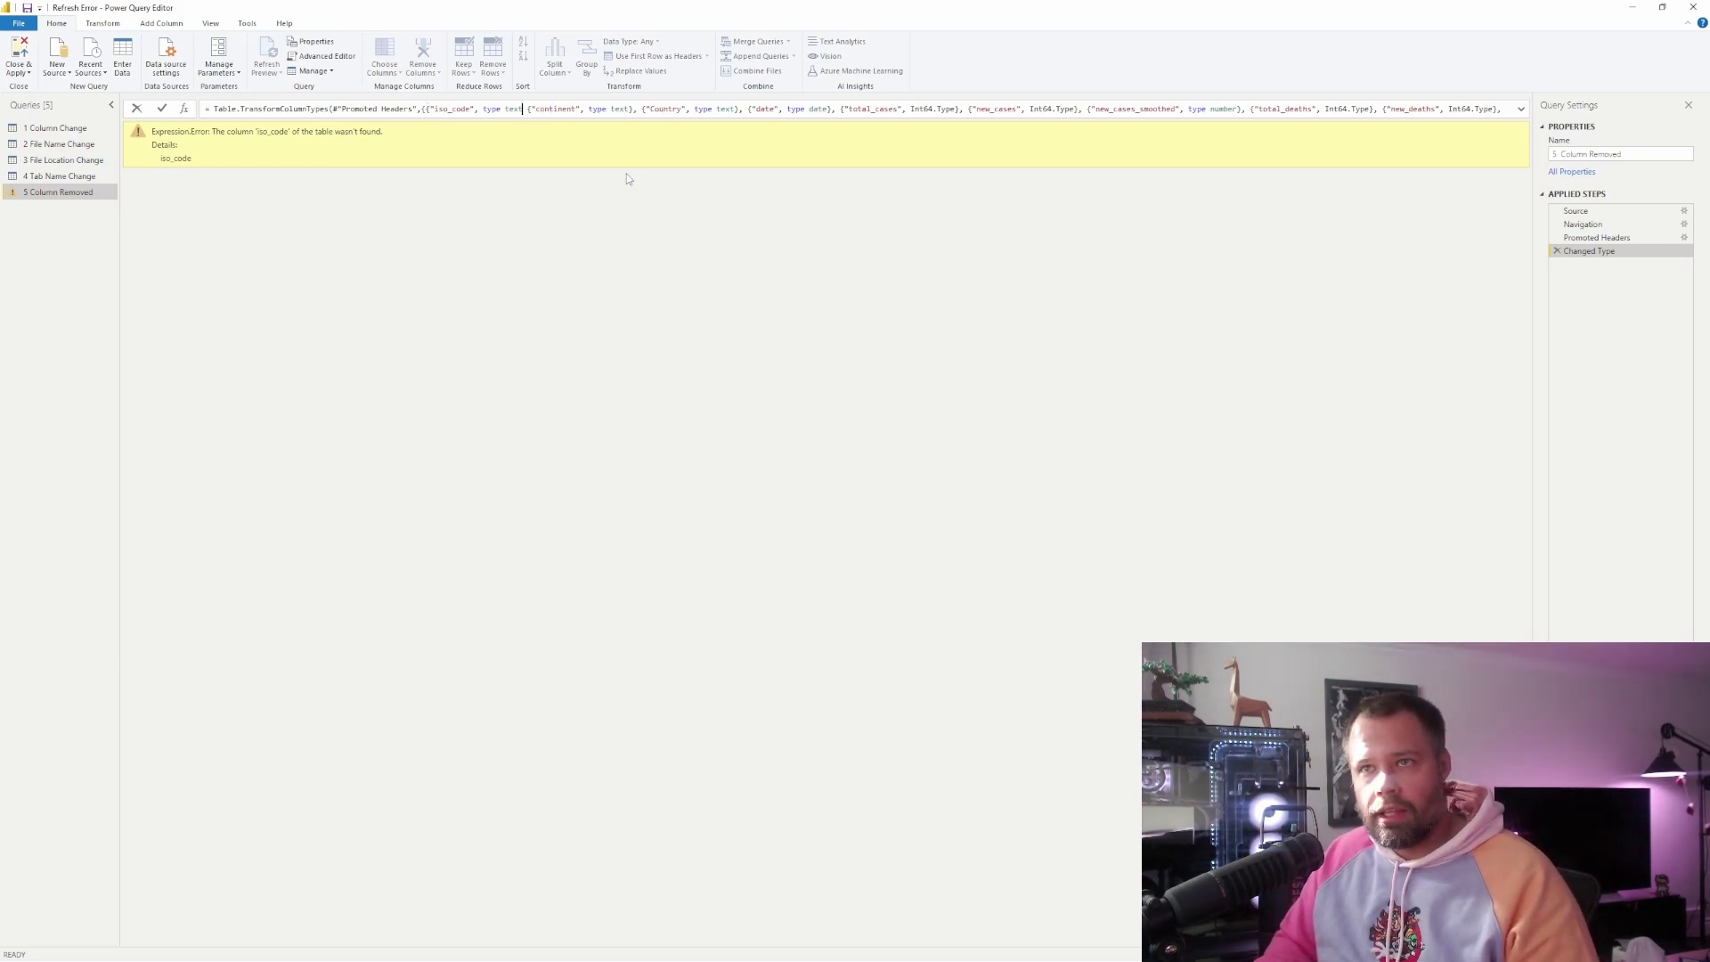
key(BackSpace)
key(BackSpace)
key(BackSpace)
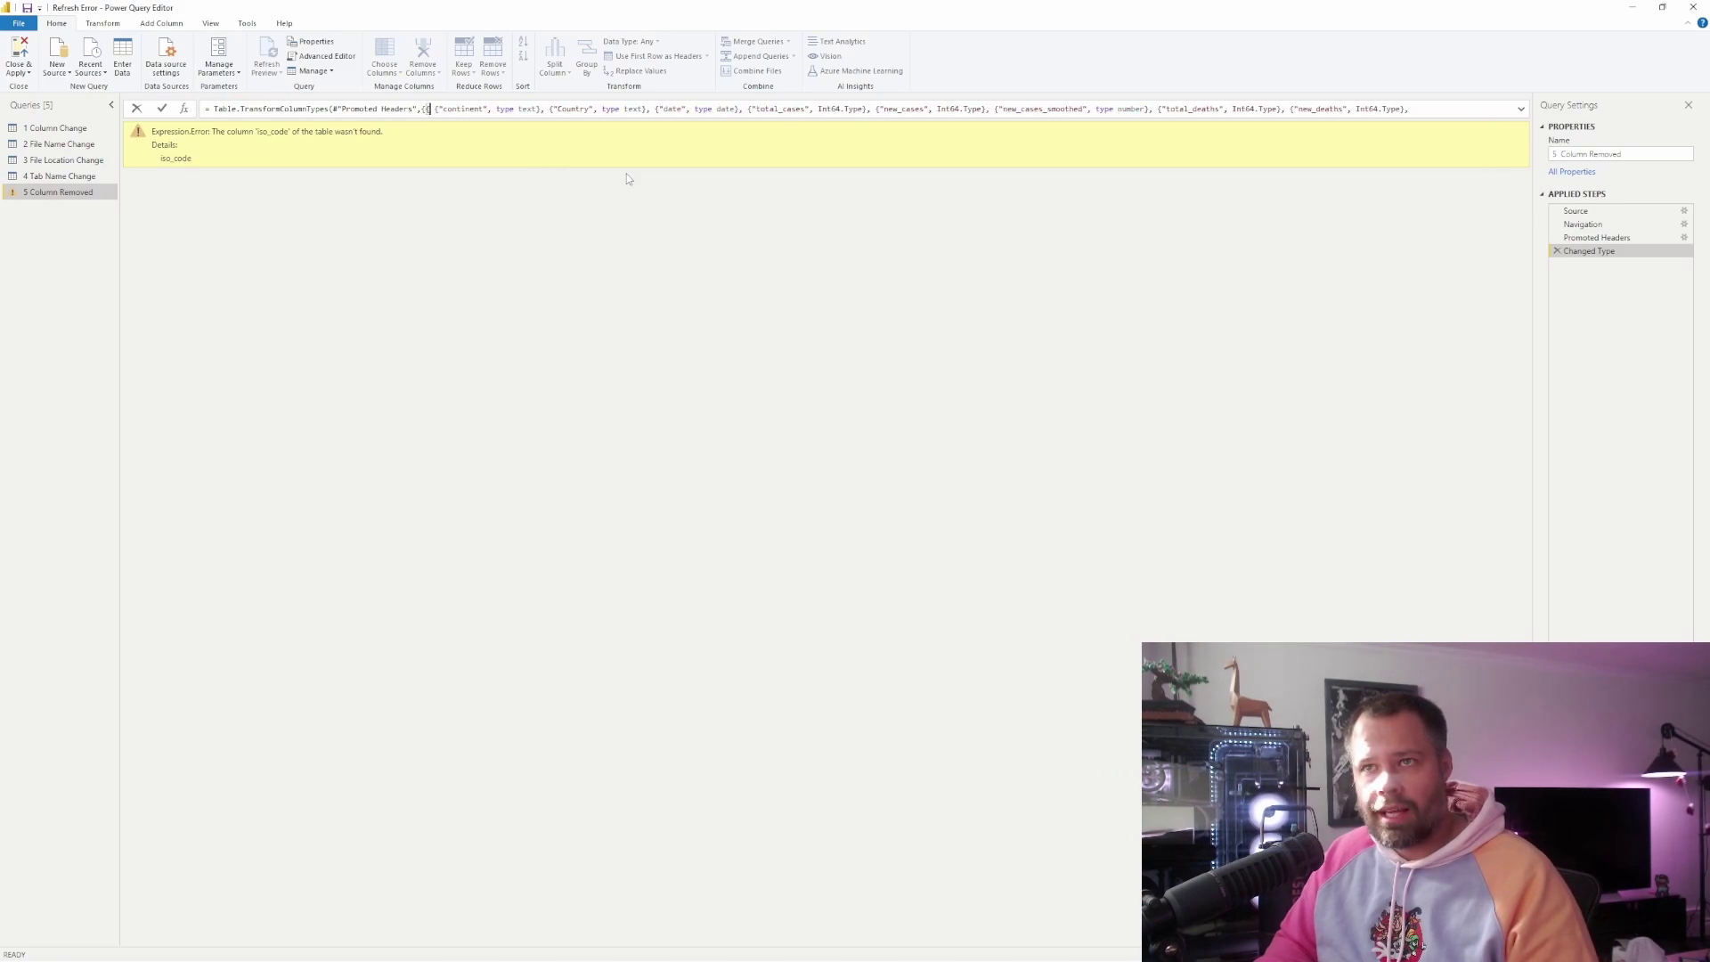
key(Delete)
key(Delete)
key(Delete)
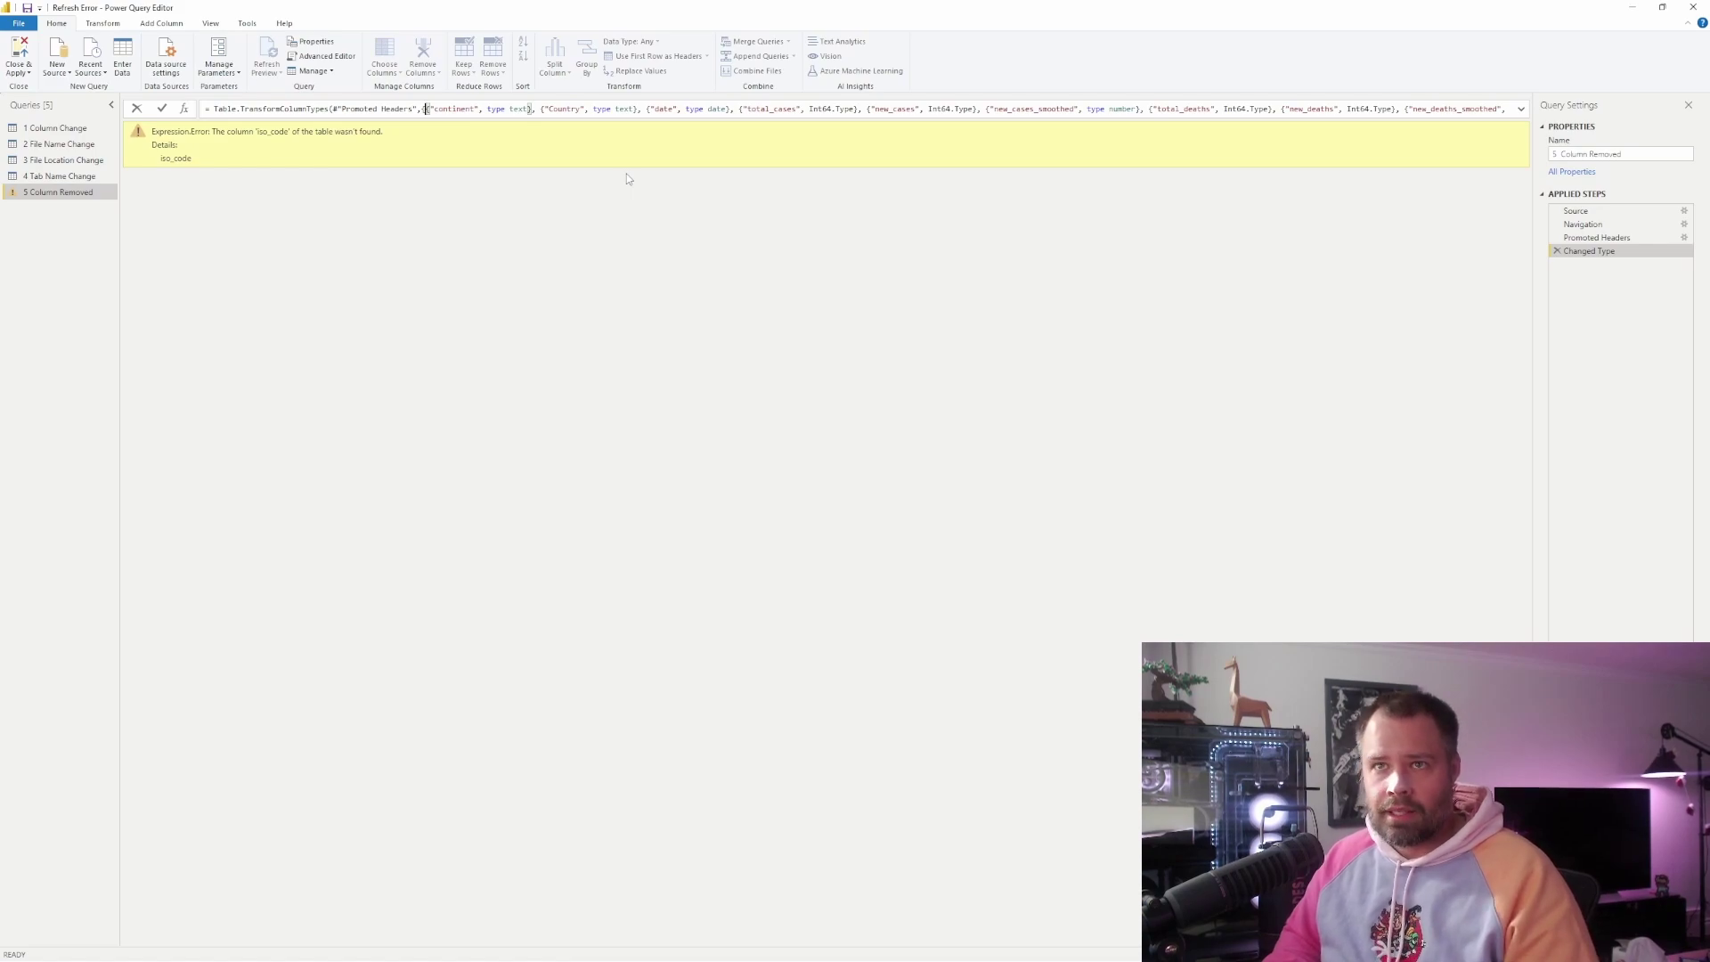
text({)
key(Return)
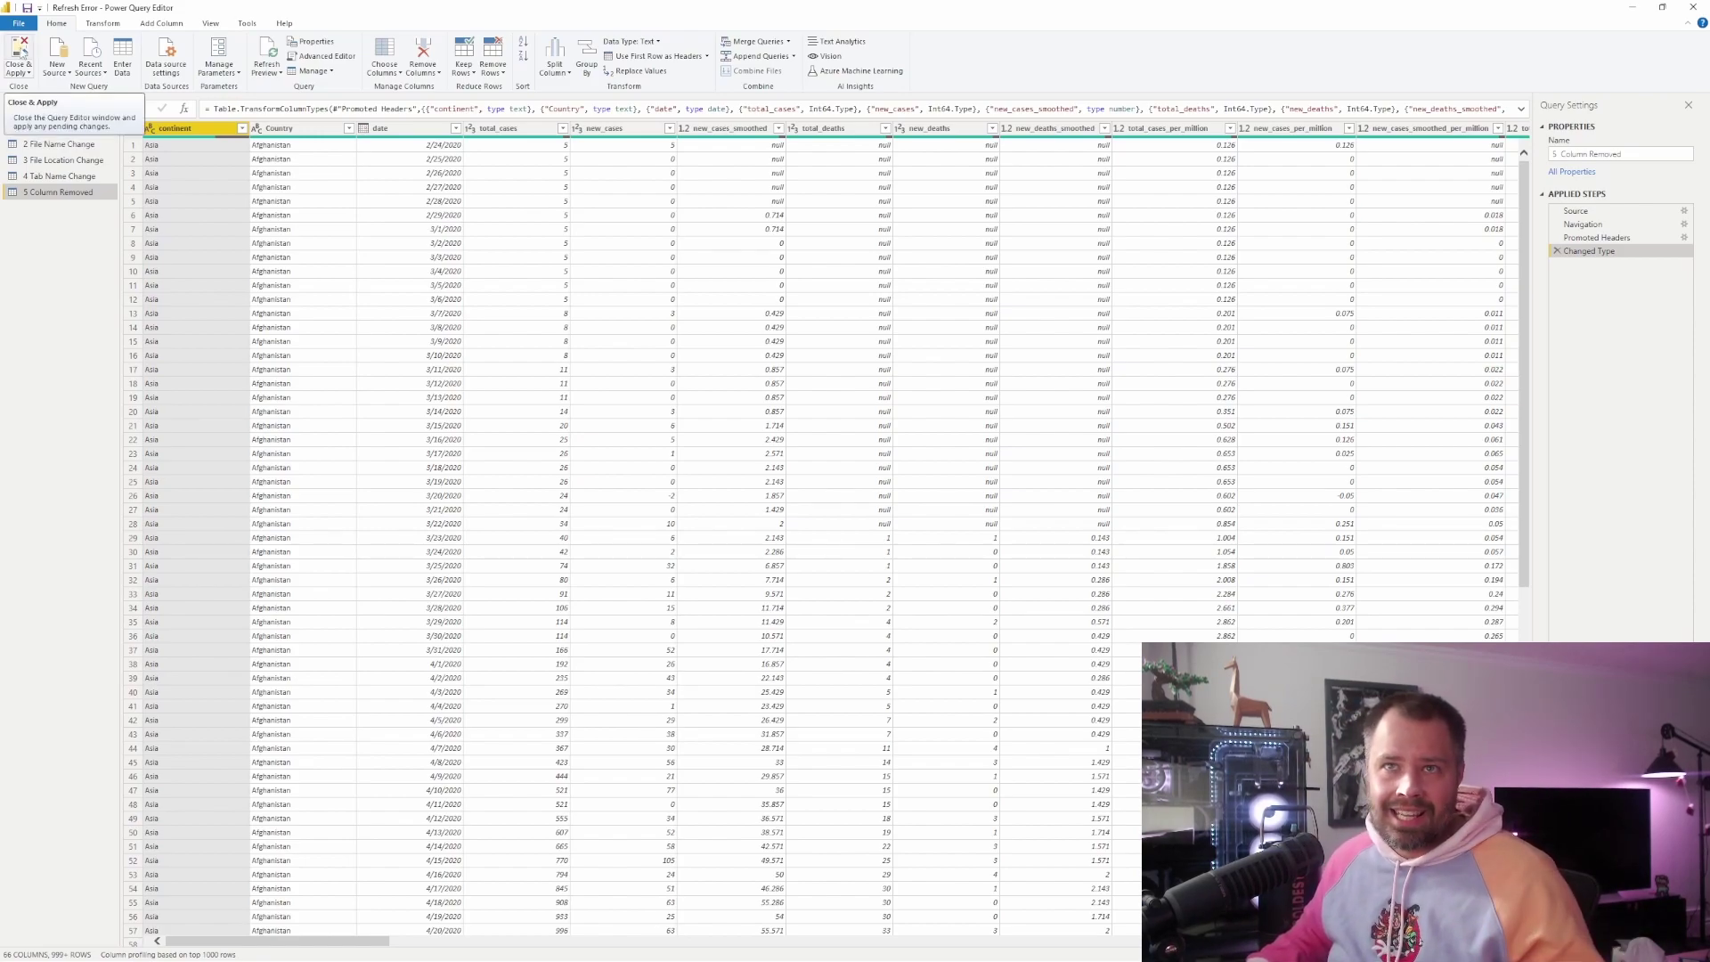
click(19, 53)
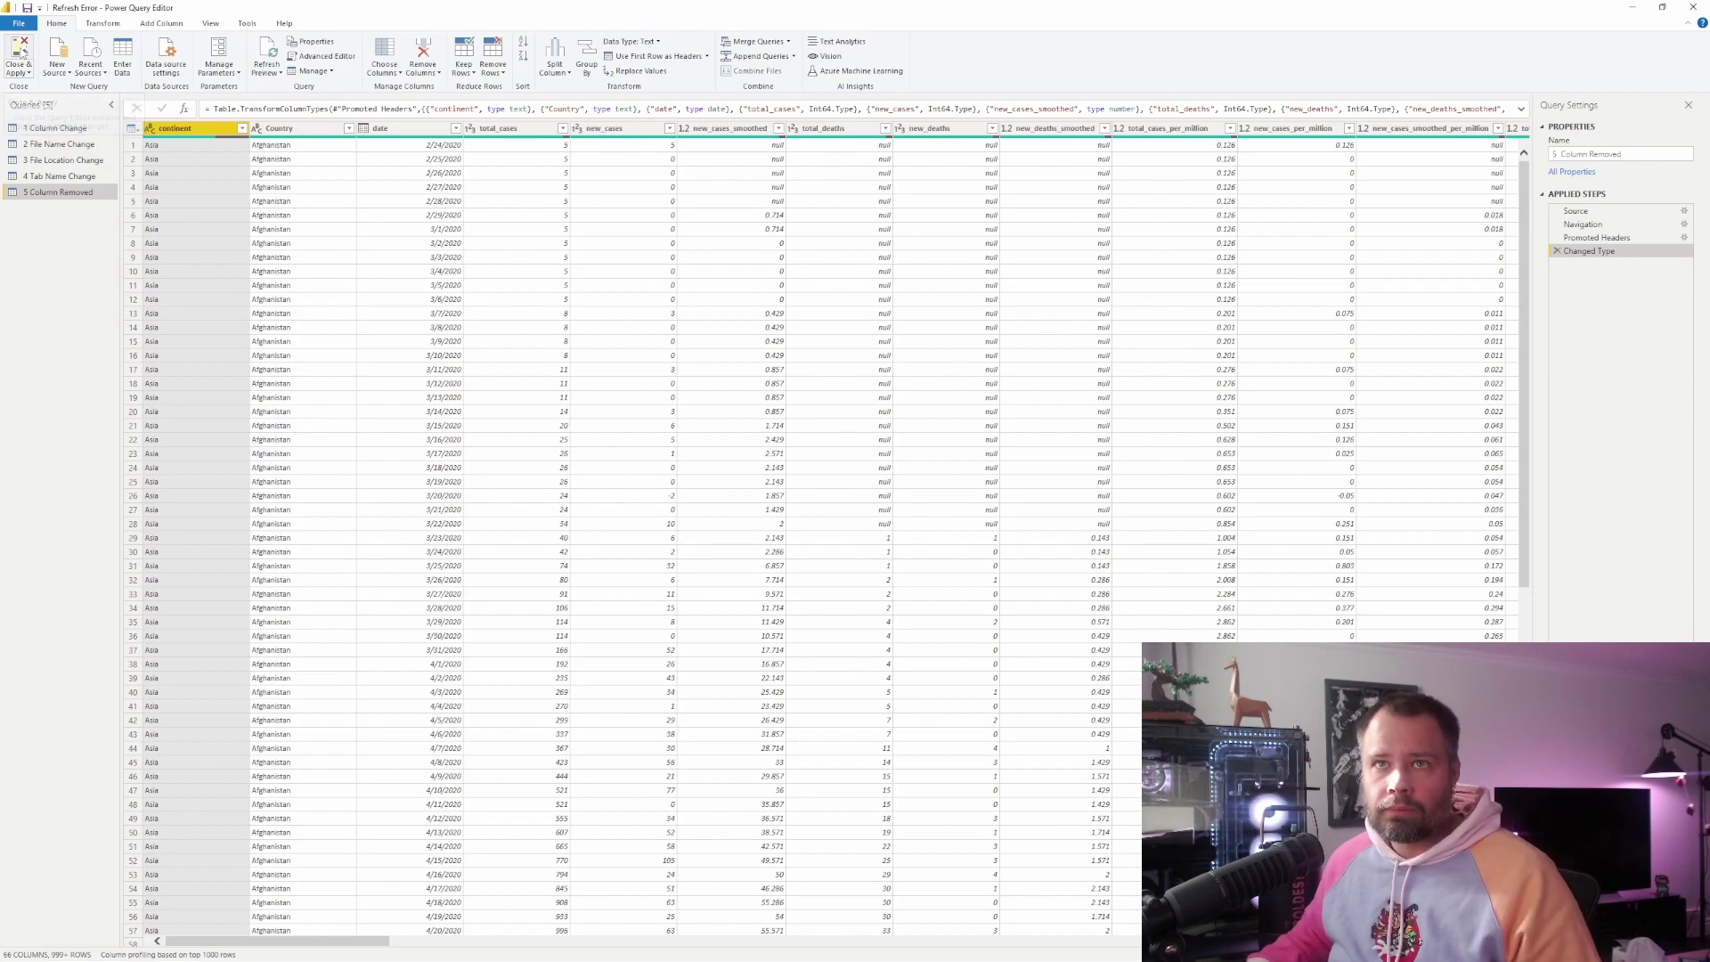